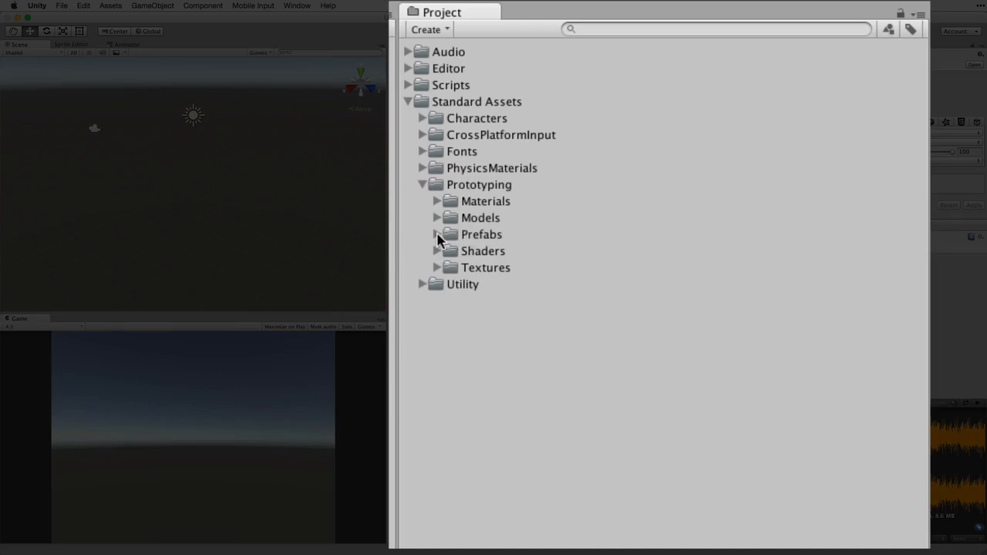
# Expand the Prototyping Prefabs folder and examine the block, cube and smaller floor prototypes.
pyautogui.click(436, 235)
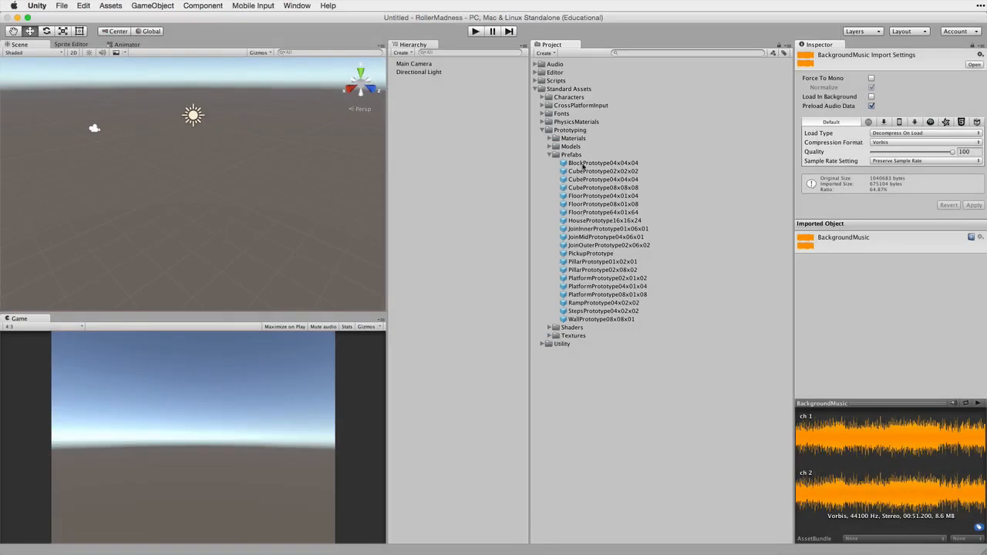
pyautogui.click(583, 163)
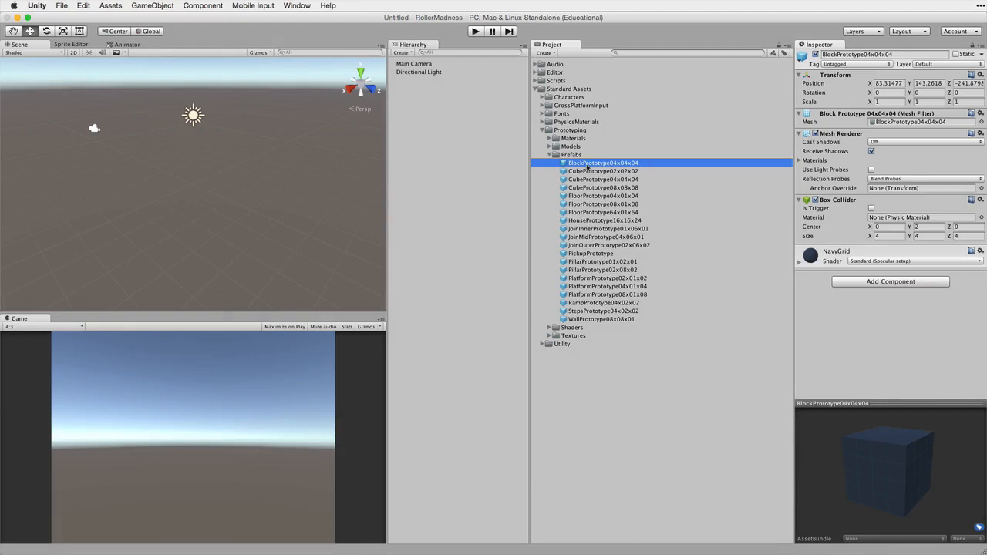
pyautogui.moveTo(833, 486); pyautogui.dragTo(892, 455)
pyautogui.click(628, 171)
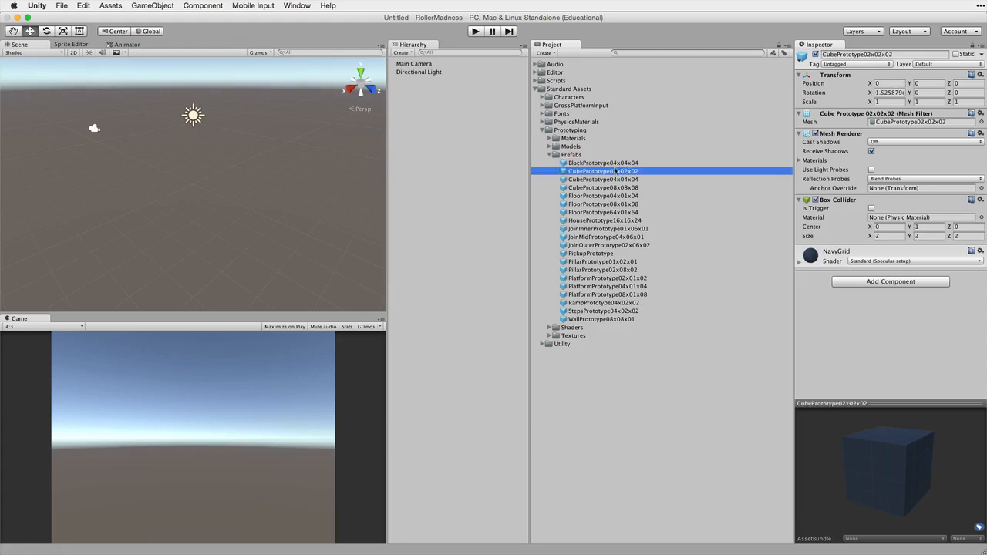
pyautogui.press('Down')
pyautogui.press('Down')
pyautogui.press('Down')
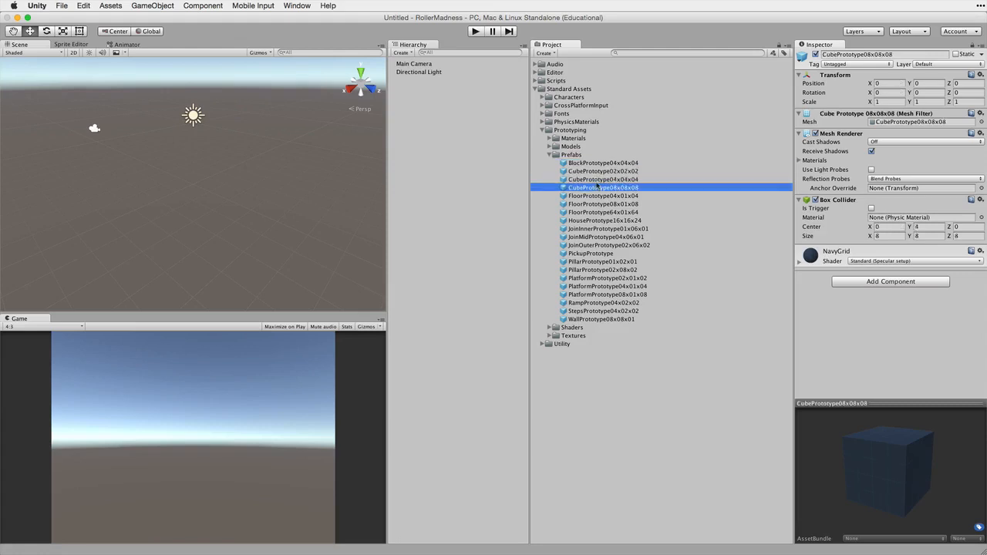
pyautogui.click(639, 204)
# Place the FloorPrototype64x01x64 prefab in the scene and frame the whole floor in the Scene view.
pyautogui.click(637, 213)
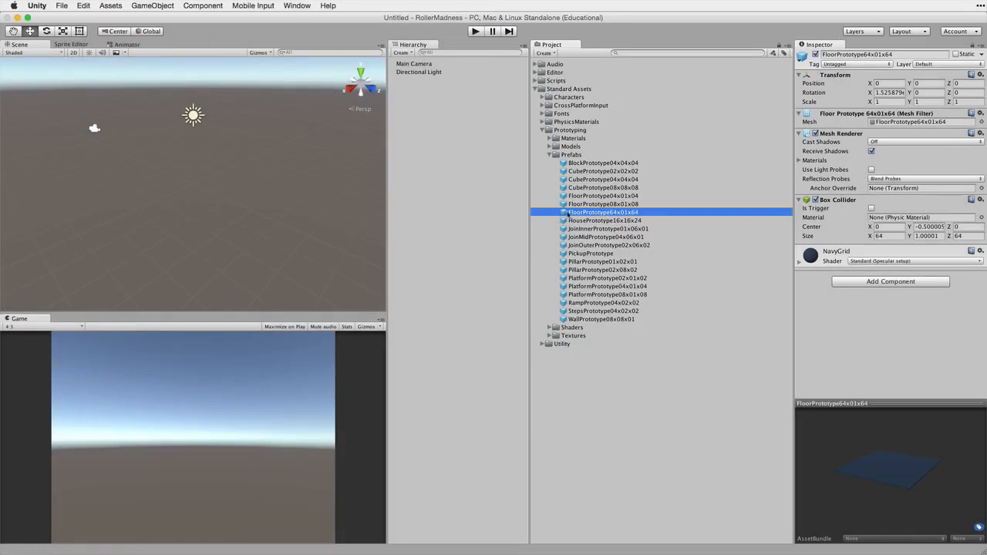
pyautogui.moveTo(571, 216); pyautogui.dragTo(136, 122)
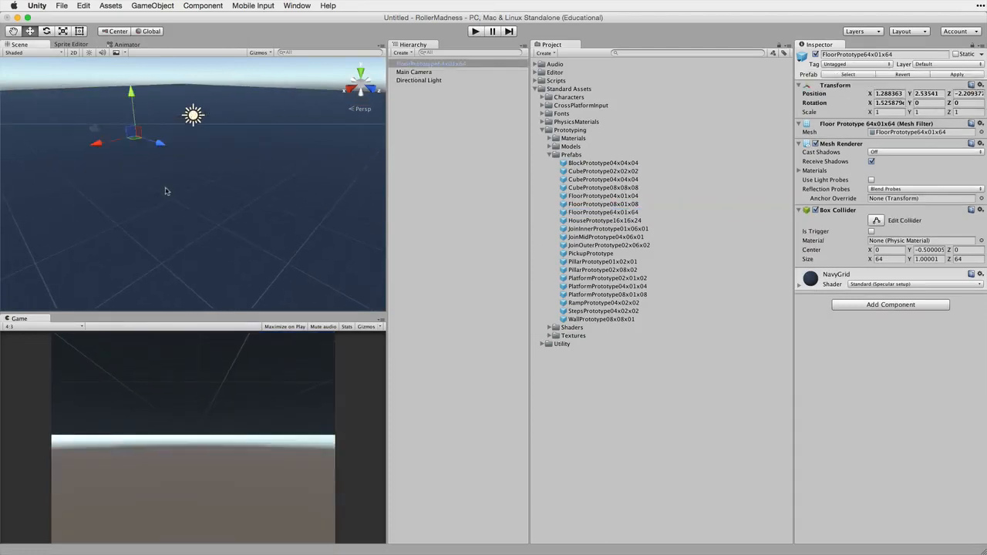
pyautogui.press('f')
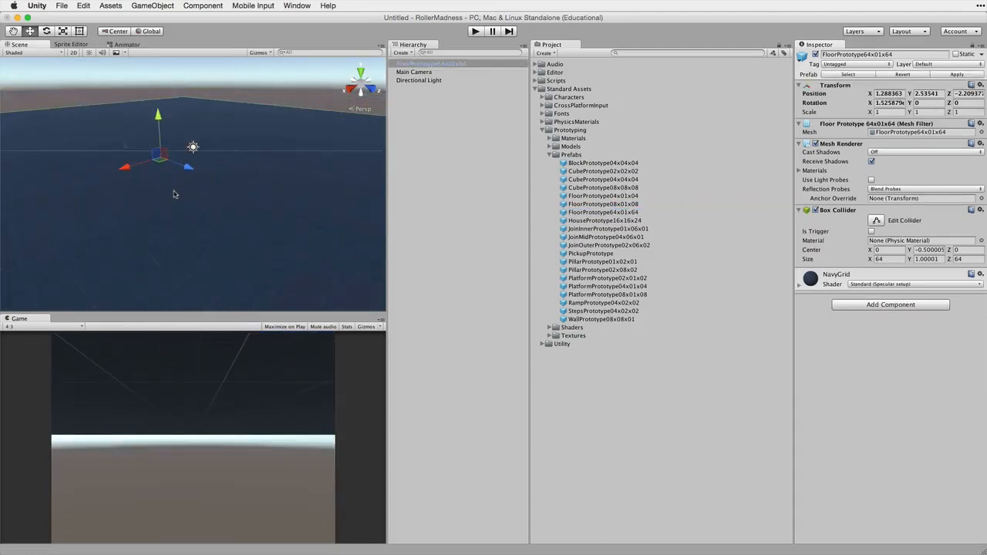
pyautogui.scroll(-5, 175, 199)
pyautogui.moveTo(172, 244)
pyautogui.keyDown('alt'); pyautogui.mouseDown()
pyautogui.moveTo(184, 173)
pyautogui.moveTo(175, 253)
pyautogui.mouseUp(); pyautogui.keyUp('alt')
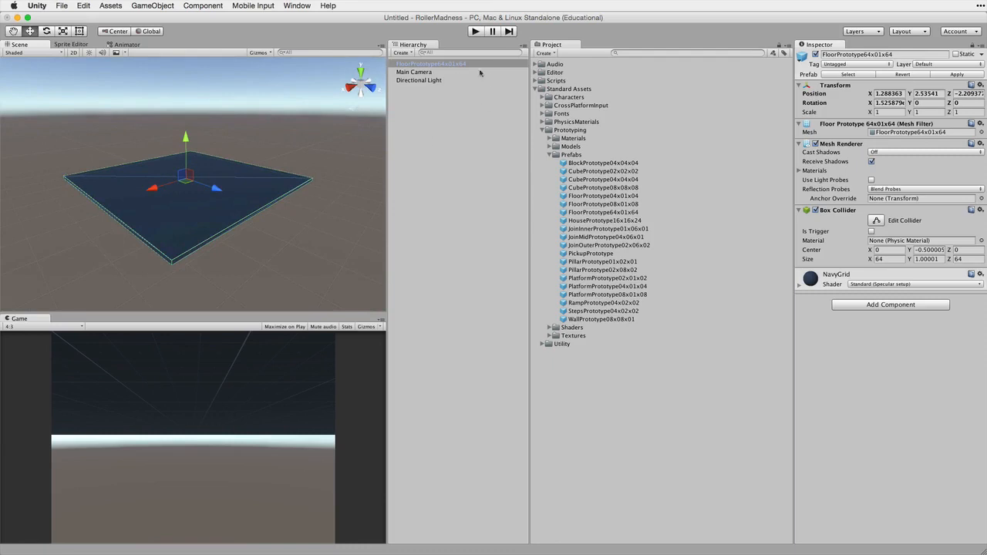
# Rename the placed floor prefab as Floor and reset its transform.
pyautogui.click(456, 65)
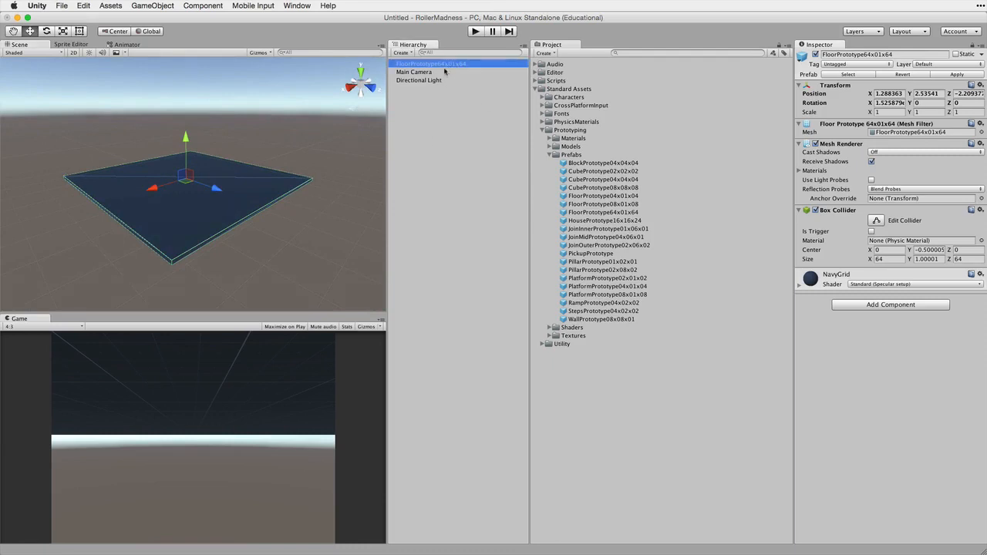
pyautogui.press('Return')
pyautogui.write('Floor')
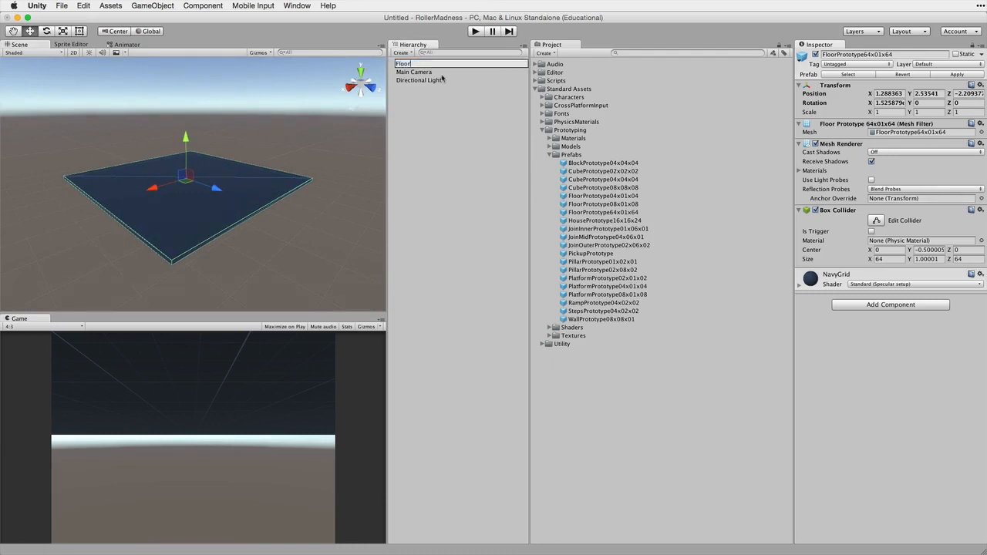
pyautogui.press('Return')
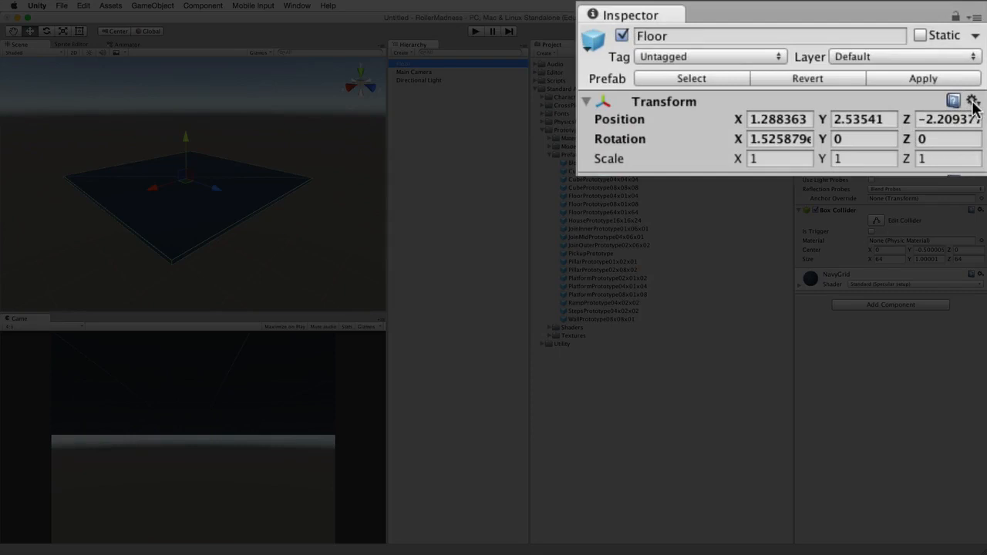
pyautogui.click(973, 104)
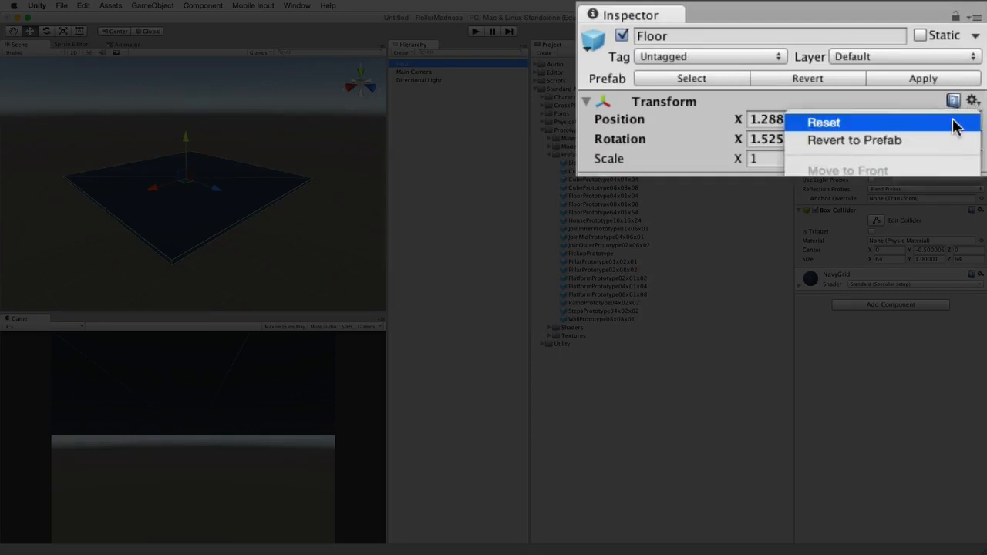
pyautogui.click(955, 124)
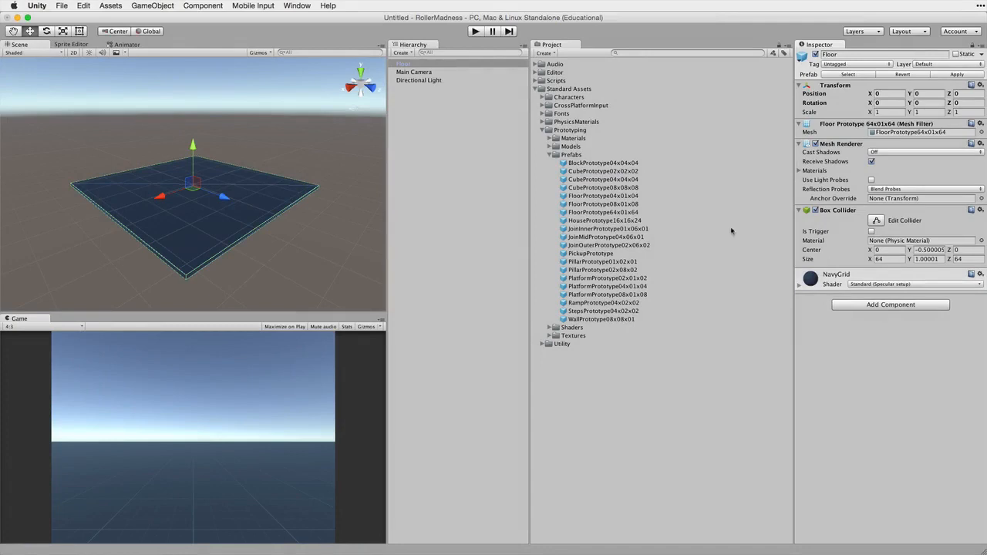
# Set the Floor's X and Z scale to 0.5.
pyautogui.click(885, 112)
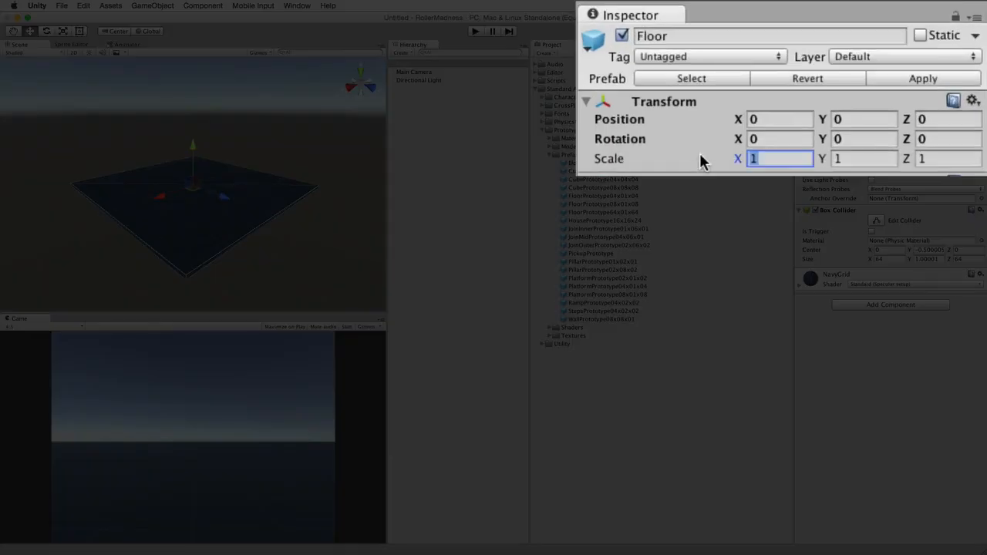
pyautogui.write('0.5')
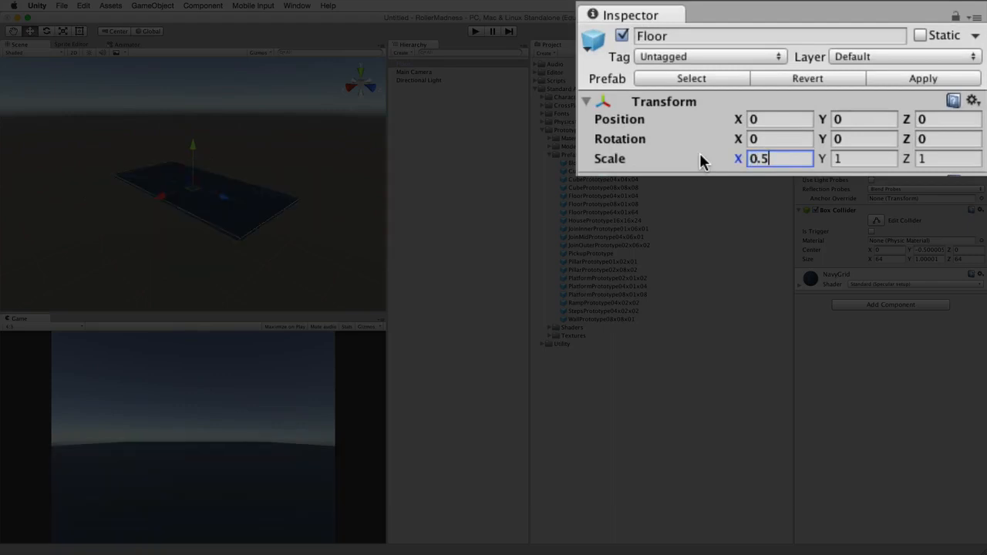
pyautogui.press('Tab')
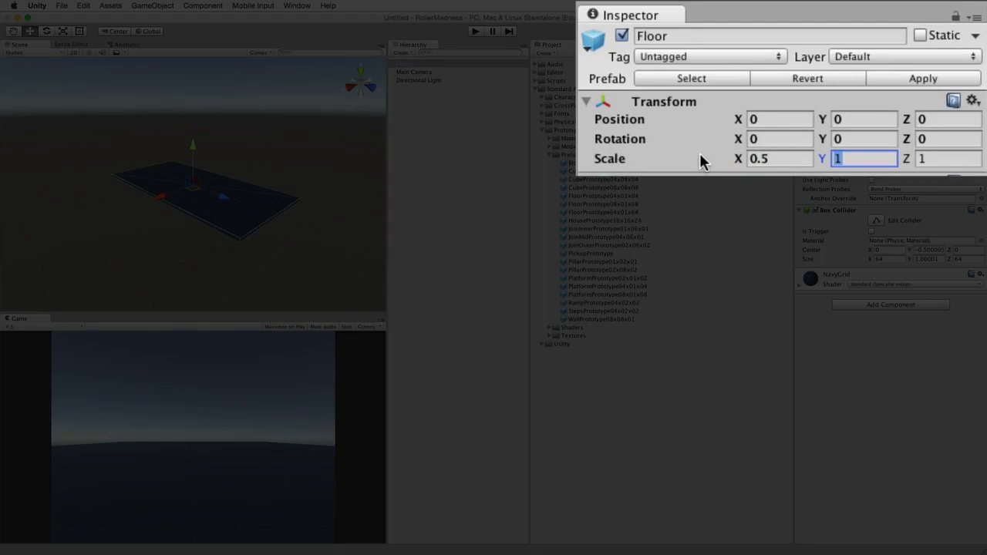
pyautogui.press('Tab')
pyautogui.write('0.5')
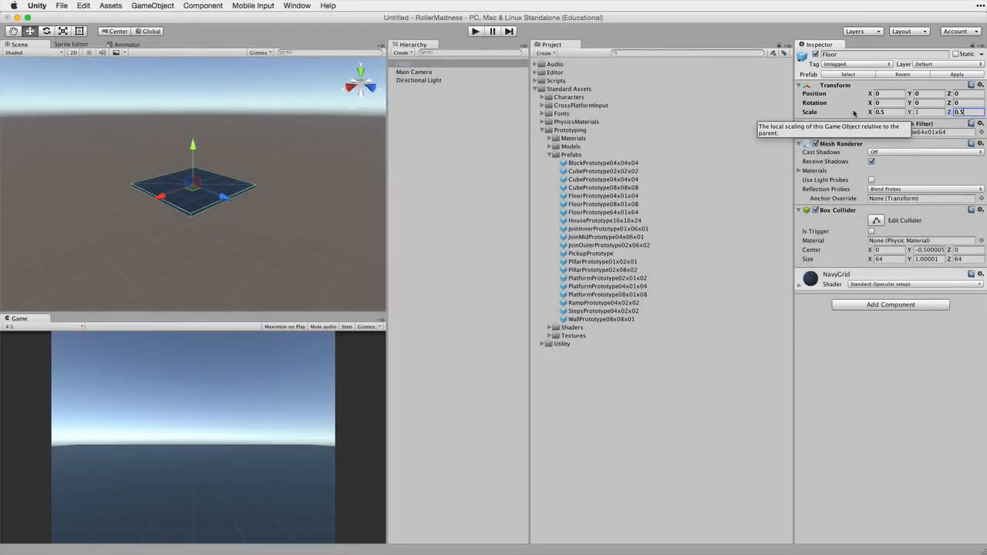
pyautogui.press('Return')
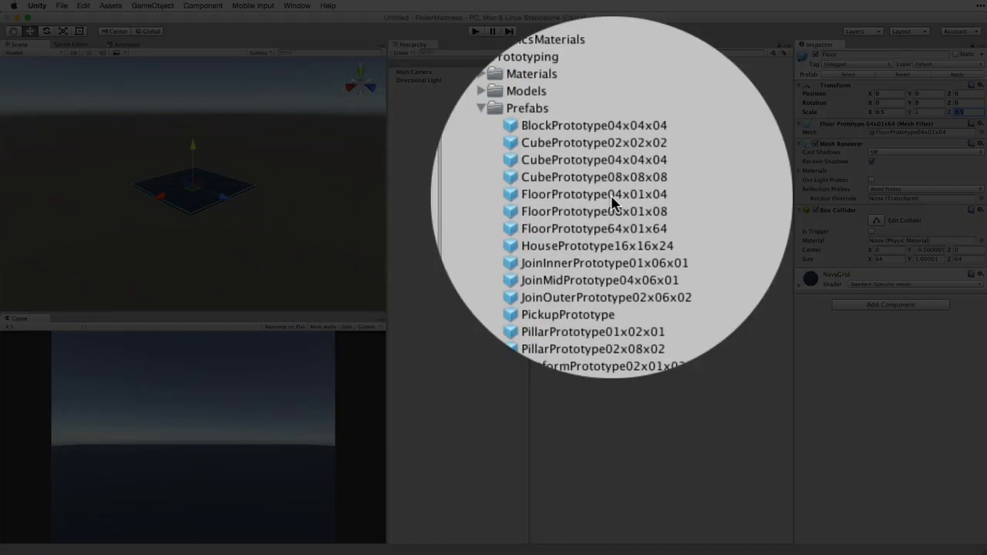
# Place the FloorPrototype04x01x04 prefab on the floor in the scene and rename it Bumper.
pyautogui.moveTo(609, 197); pyautogui.dragTo(210, 198)
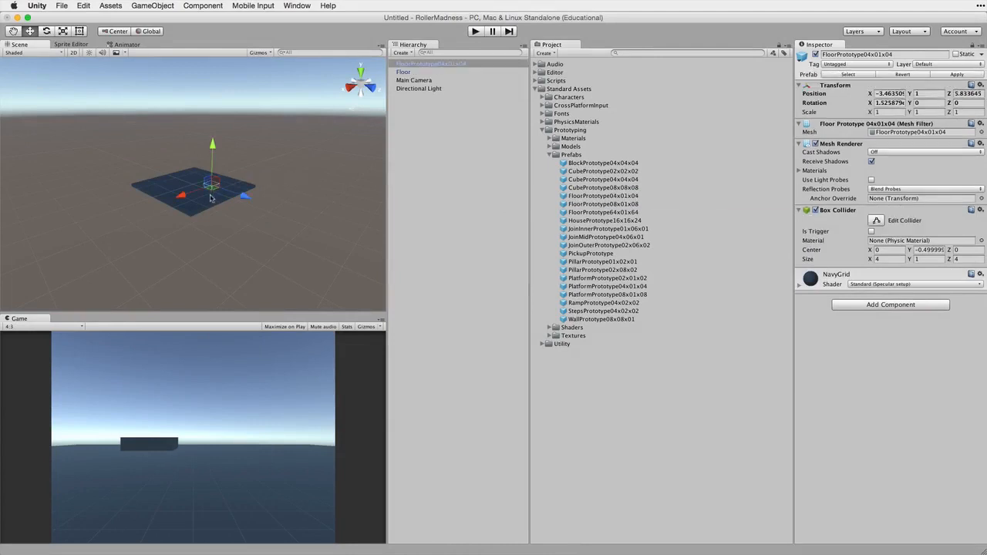
pyautogui.press('f')
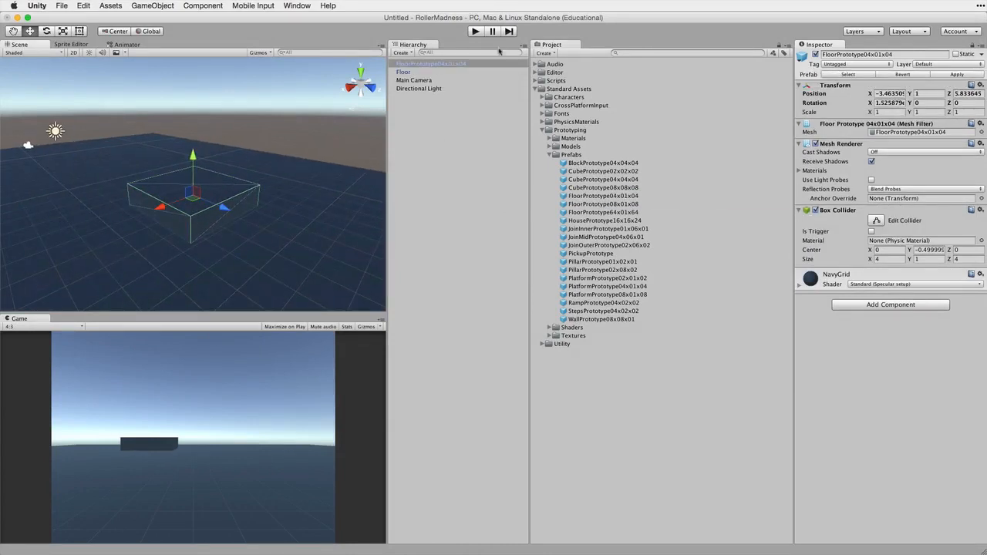
pyautogui.click(450, 65)
pyautogui.press('Return')
pyautogui.write('Bumper')
pyautogui.press('Return')
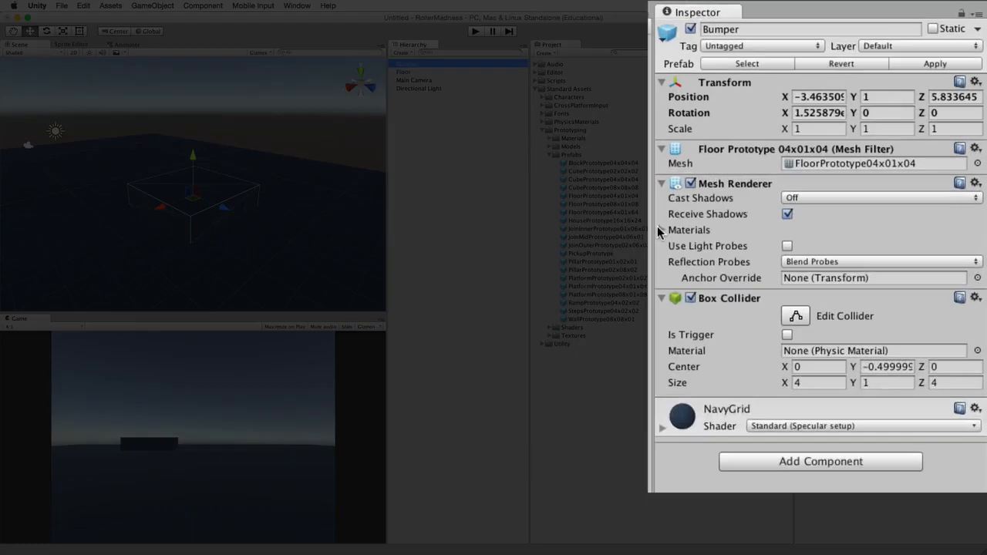
# Inspect the material assigned in the Bumper's Mesh Renderer, including its shader settings, and locate that material in the project assets.
pyautogui.click(799, 171)
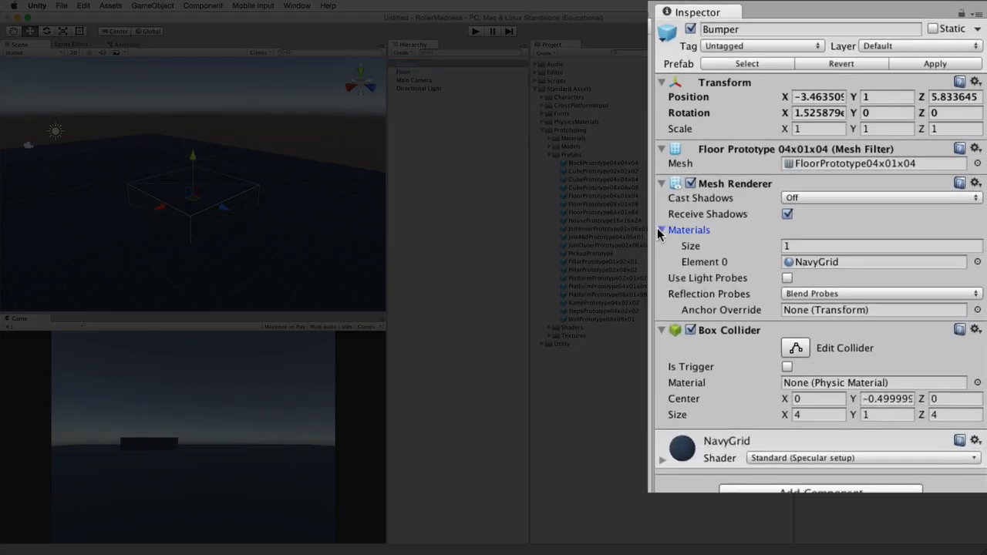
pyautogui.click(817, 262)
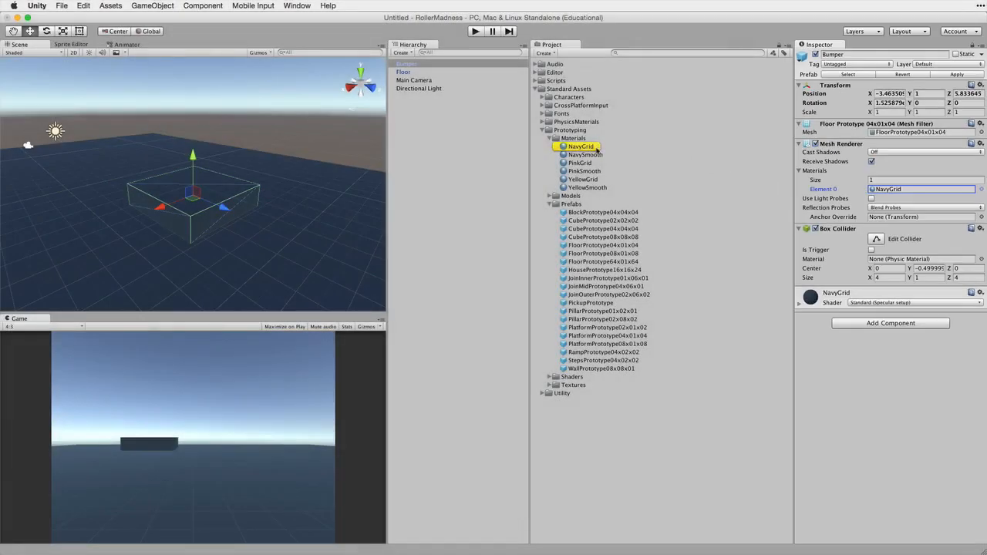
pyautogui.click(801, 306)
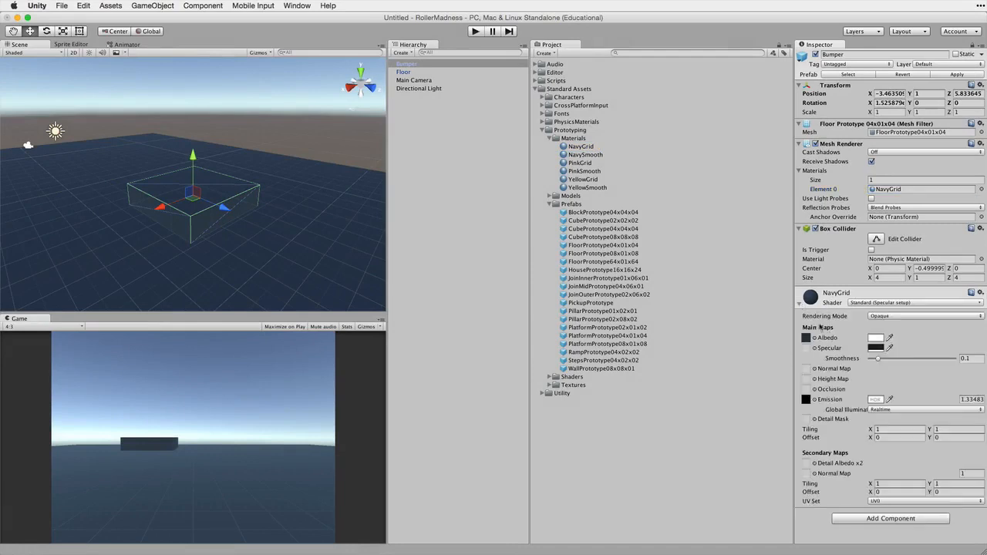
pyautogui.click(800, 306)
pyautogui.click(887, 190)
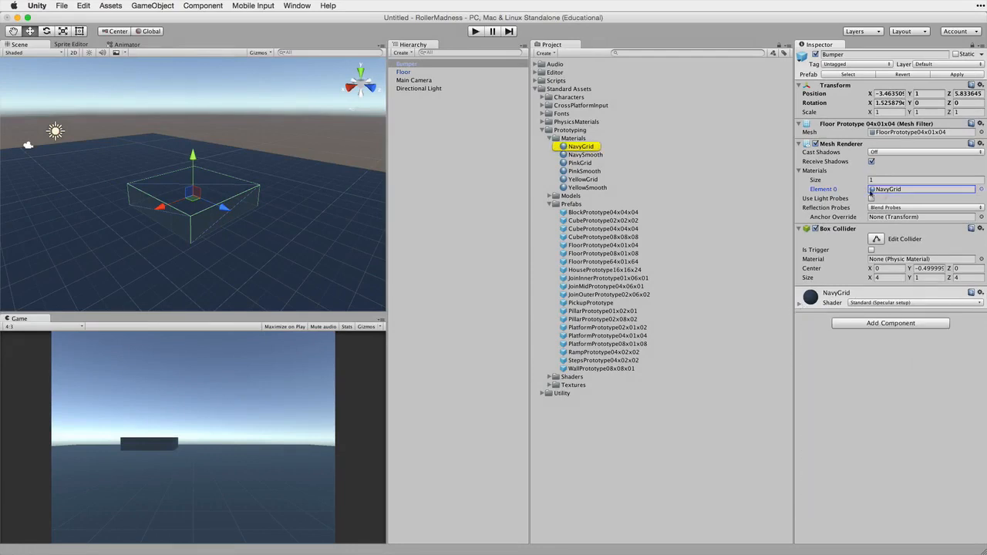
# Duplicate the NavyGrid material and rename the copy Bumper Material.
pyautogui.click(575, 147)
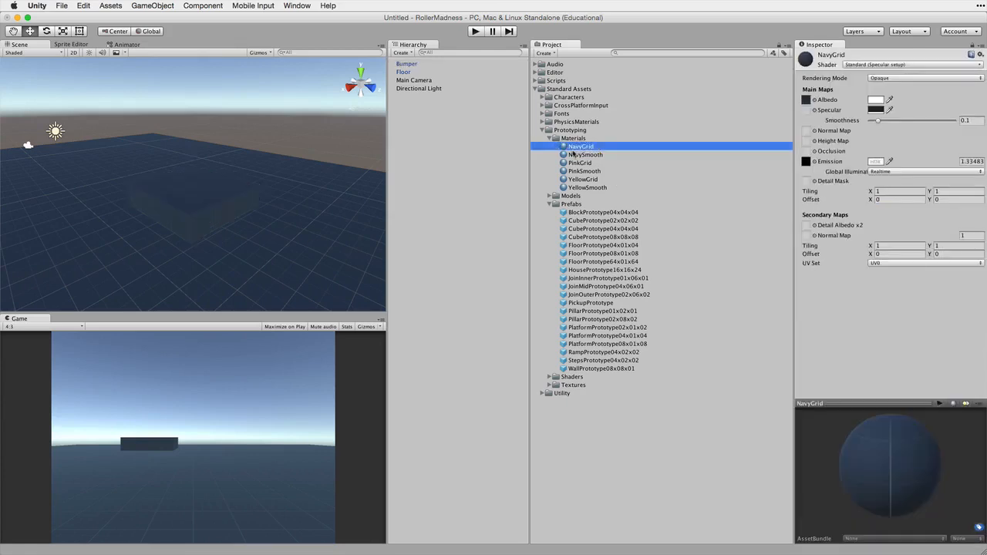
pyautogui.click(83, 6)
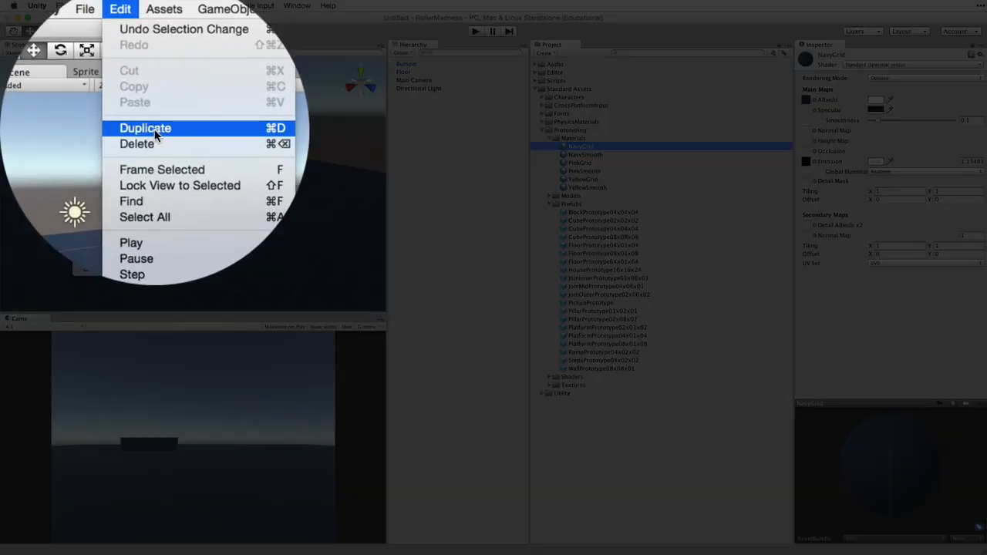
pyautogui.click(155, 130)
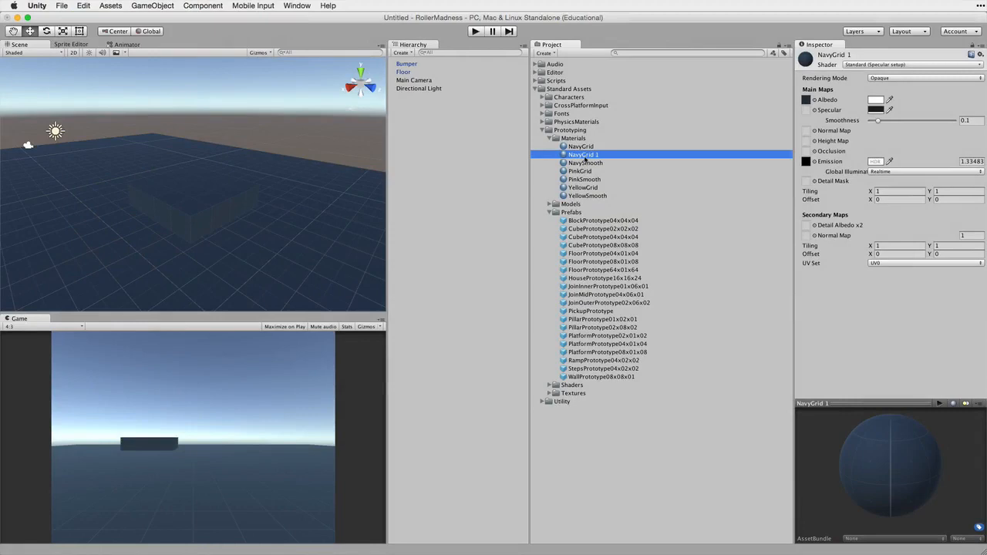
pyautogui.click(585, 155)
pyautogui.write('Bumper Material')
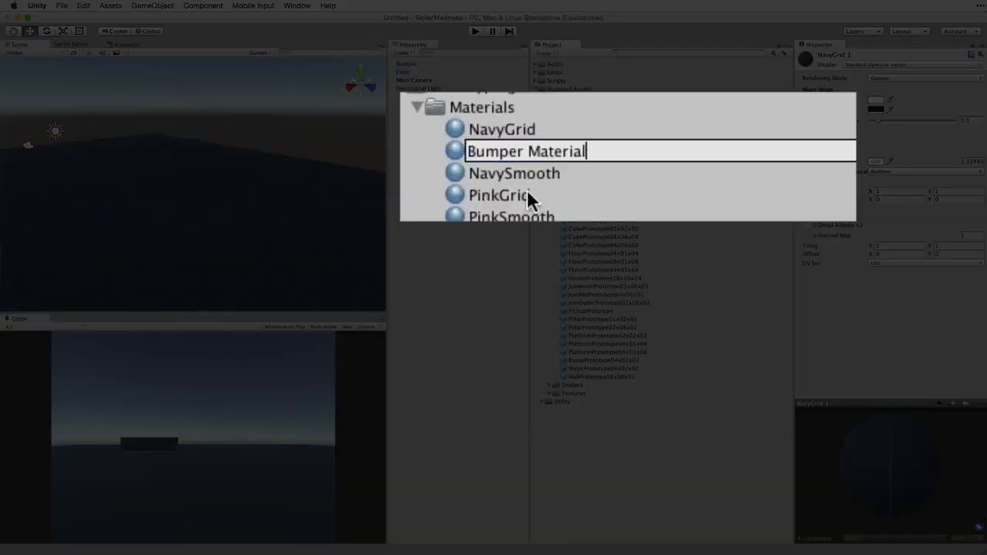
pyautogui.press('Return')
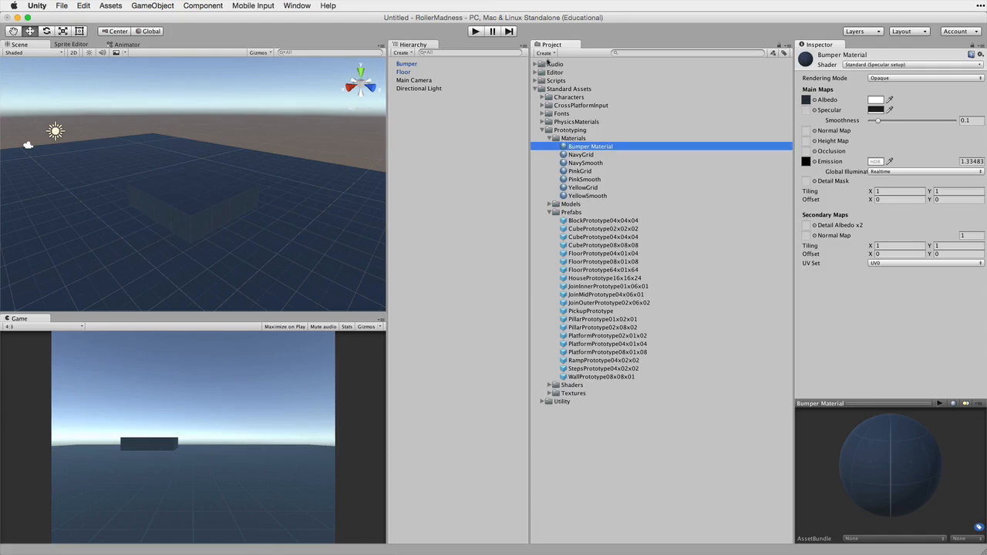
# Move Bumper Material to the top level of the project assets and assign the SwatchTealAlbedo texture to its Albedo map.
pyautogui.moveTo(584, 146); pyautogui.dragTo(585, 77)
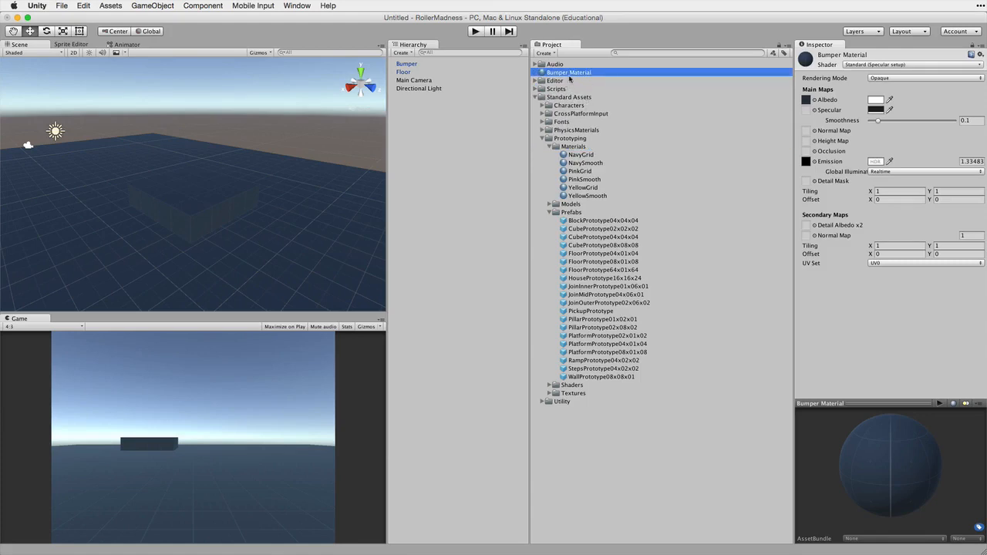
pyautogui.click(613, 88)
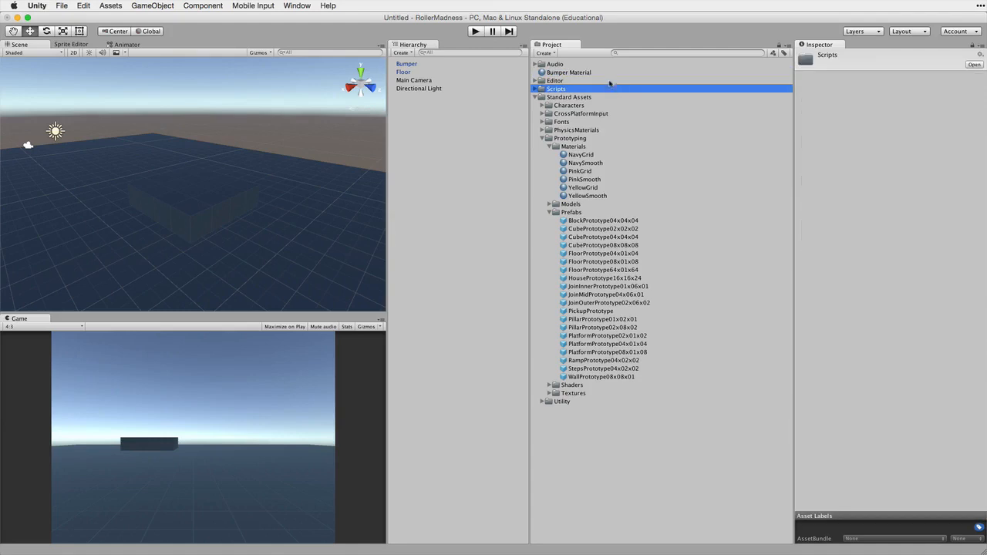
pyautogui.click(558, 72)
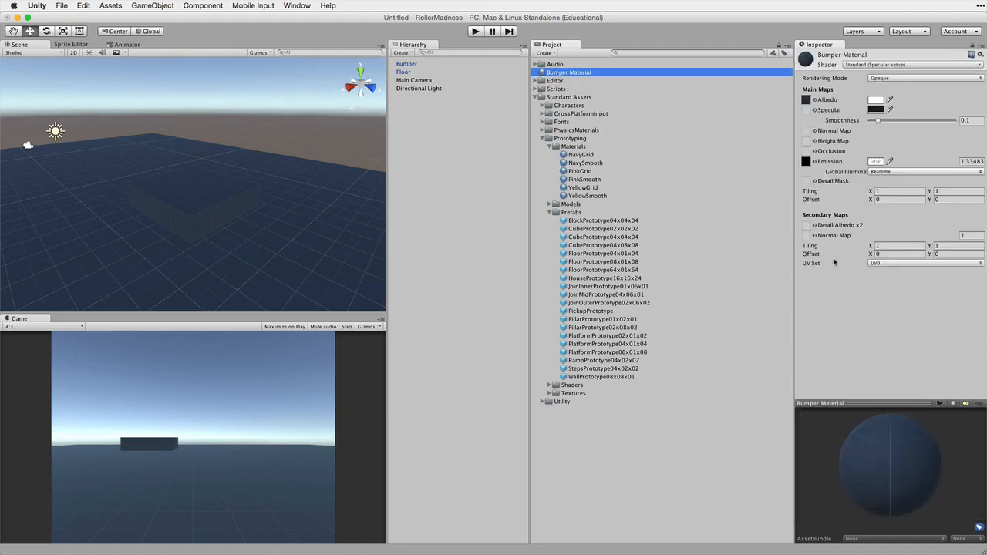
pyautogui.click(806, 101)
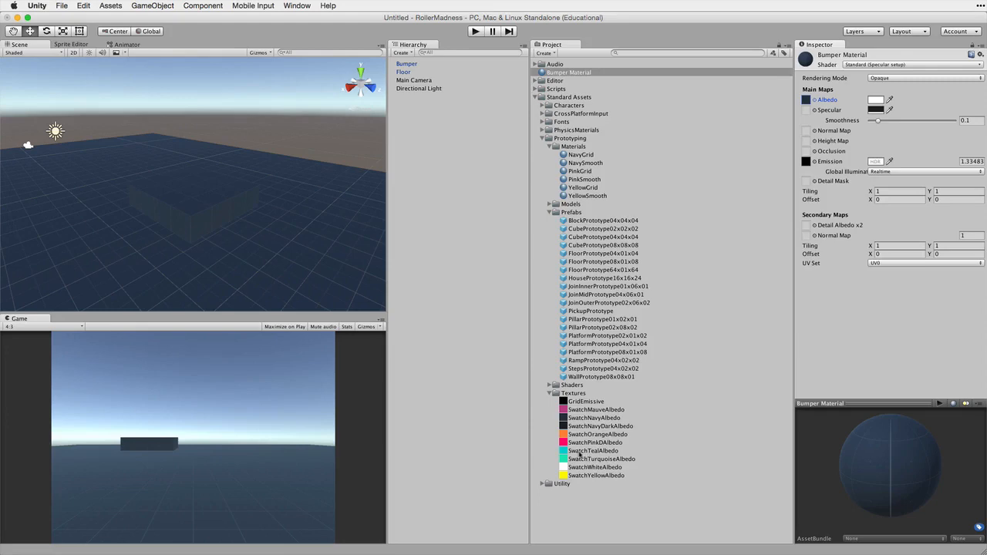
pyautogui.moveTo(582, 451); pyautogui.dragTo(808, 102)
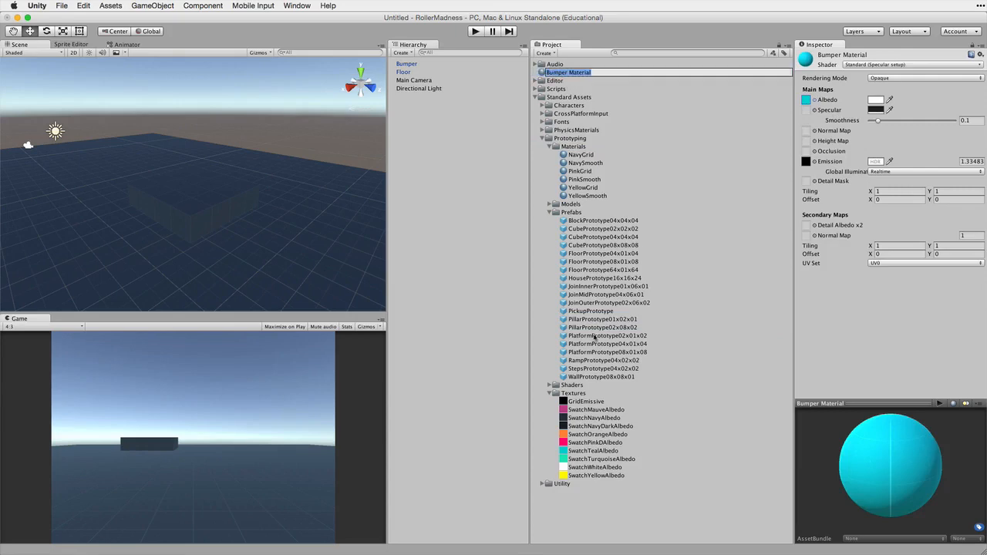
# Lock the Inspector on Bumper Material, reassign the SwatchTealAlbedo texture to its Albedo map, and unlock the Inspector.
pyautogui.click(597, 458)
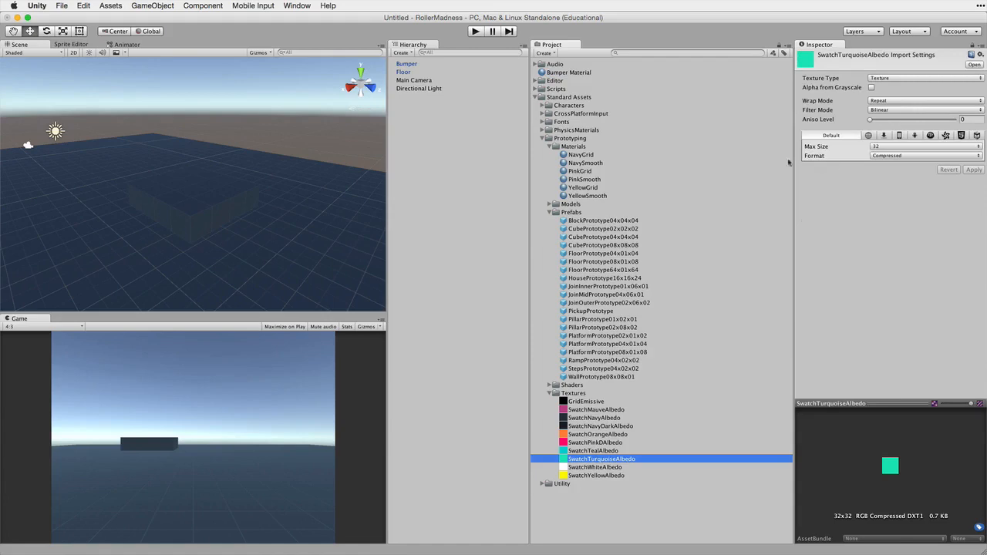
pyautogui.click(573, 73)
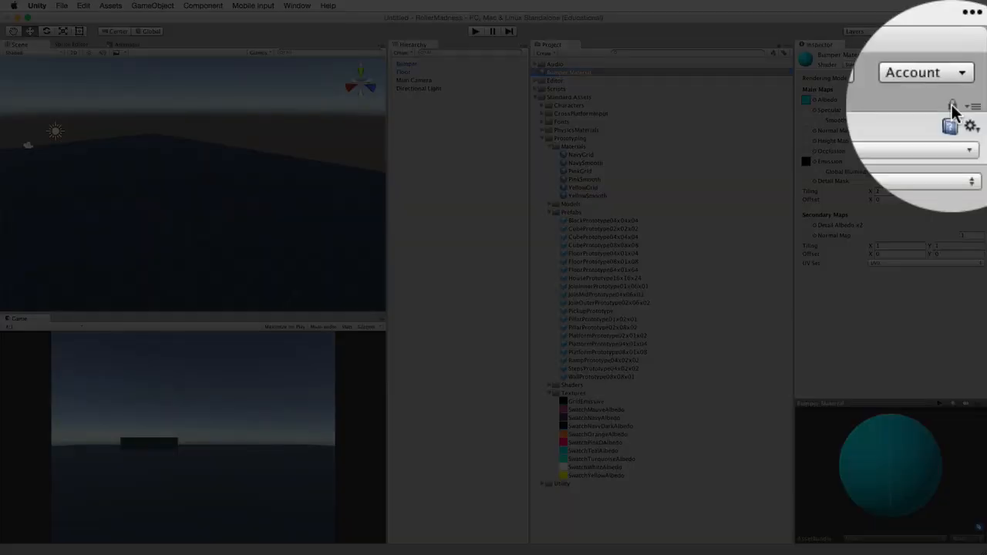
pyautogui.click(972, 45)
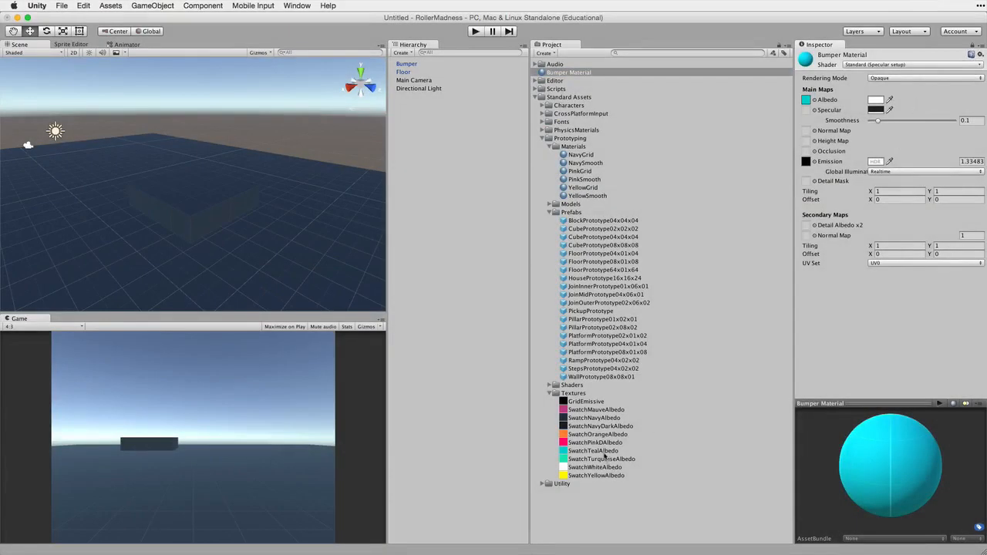
pyautogui.click(604, 451)
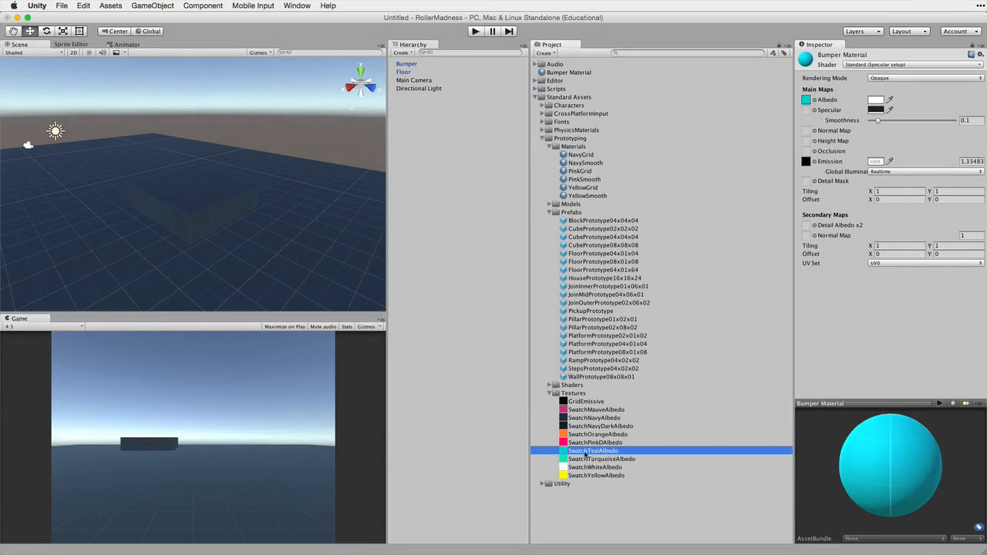
pyautogui.moveTo(586, 455); pyautogui.dragTo(804, 103)
pyautogui.click(972, 44)
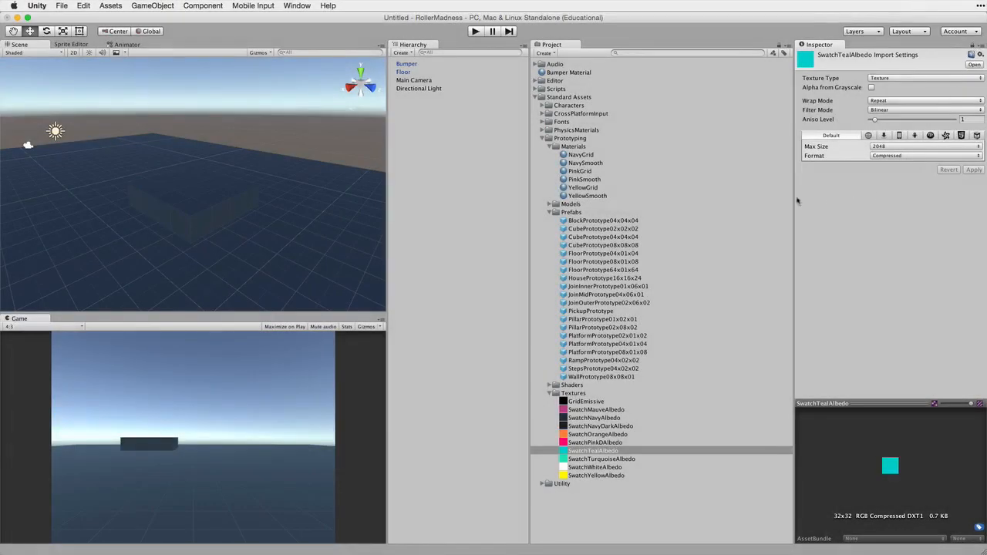
# Apply Bumper Material to the Bumper object in the scene and reset the Bumper's Transform.
pyautogui.click(578, 73)
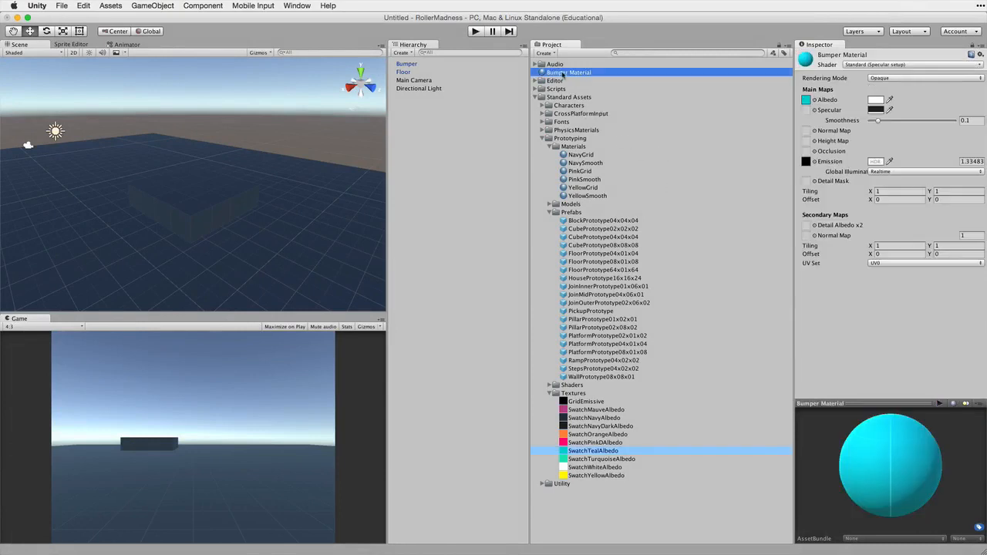
pyautogui.moveTo(562, 75); pyautogui.dragTo(440, 66)
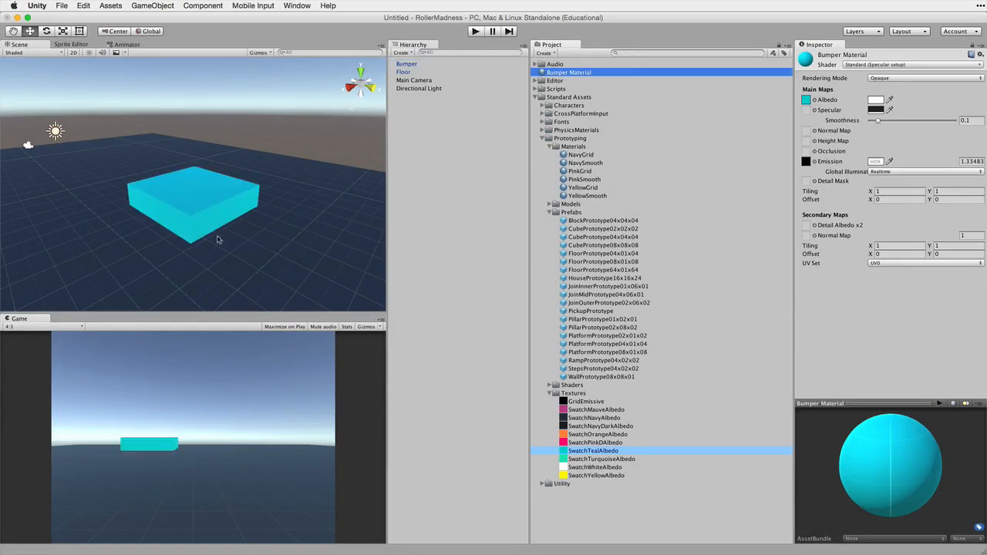
pyautogui.click(402, 67)
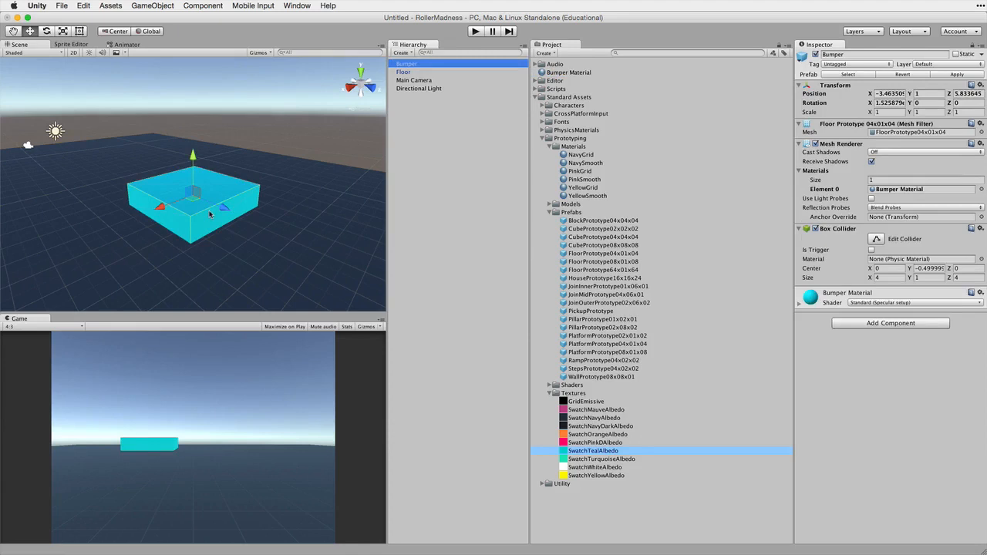
pyautogui.scroll(-1, 208, 215)
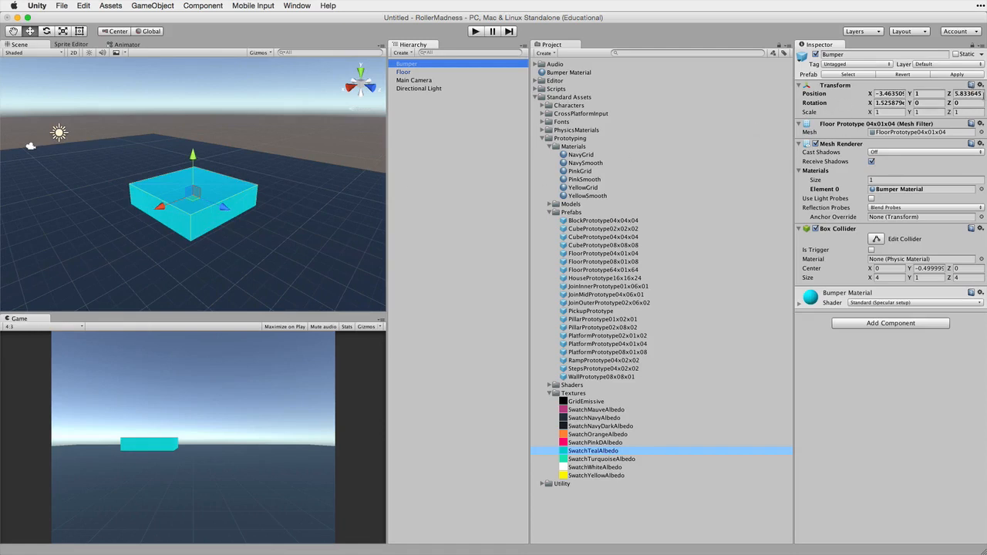
pyautogui.click(980, 85)
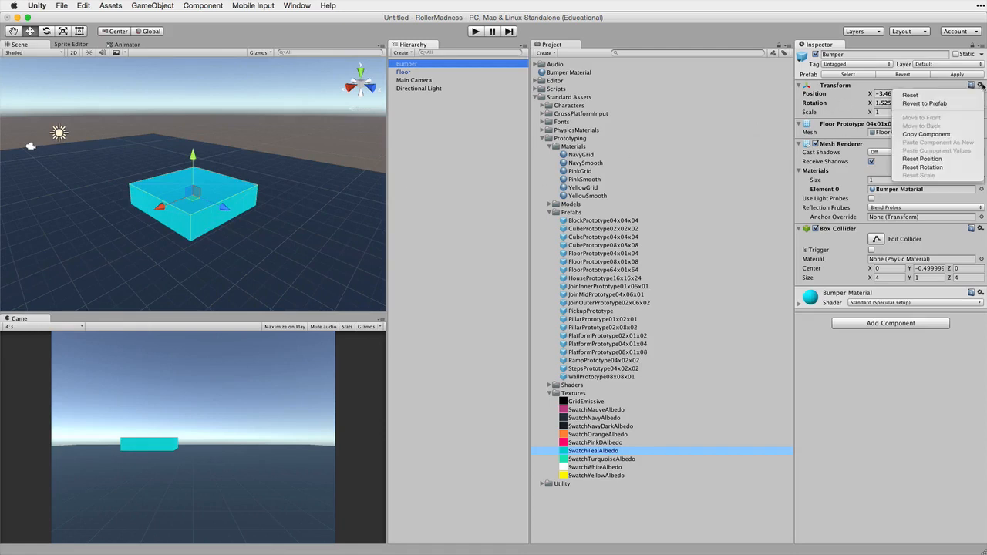
pyautogui.click(965, 96)
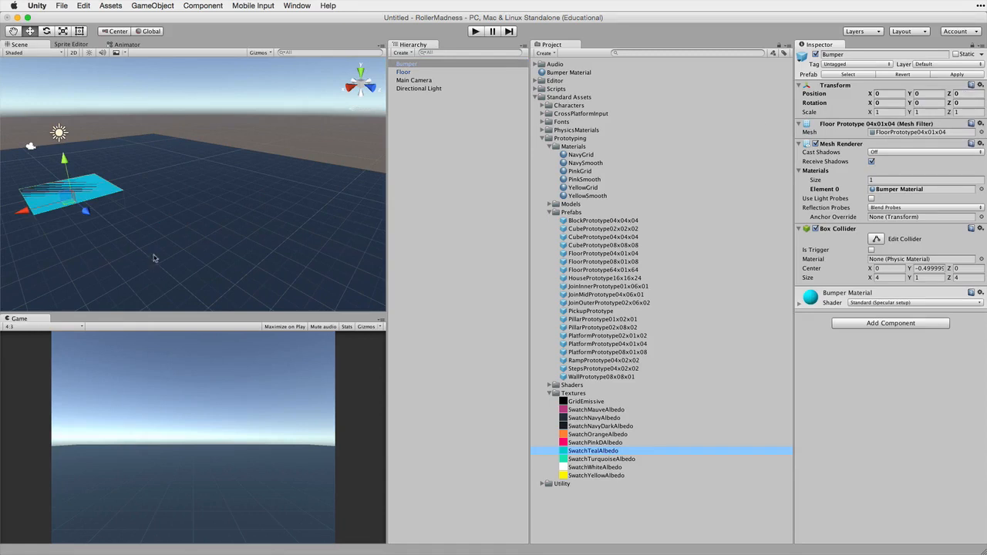
# Raise the Bumper above the floor along the Y axis and set its Y position to exactly 1.
pyautogui.press('f')
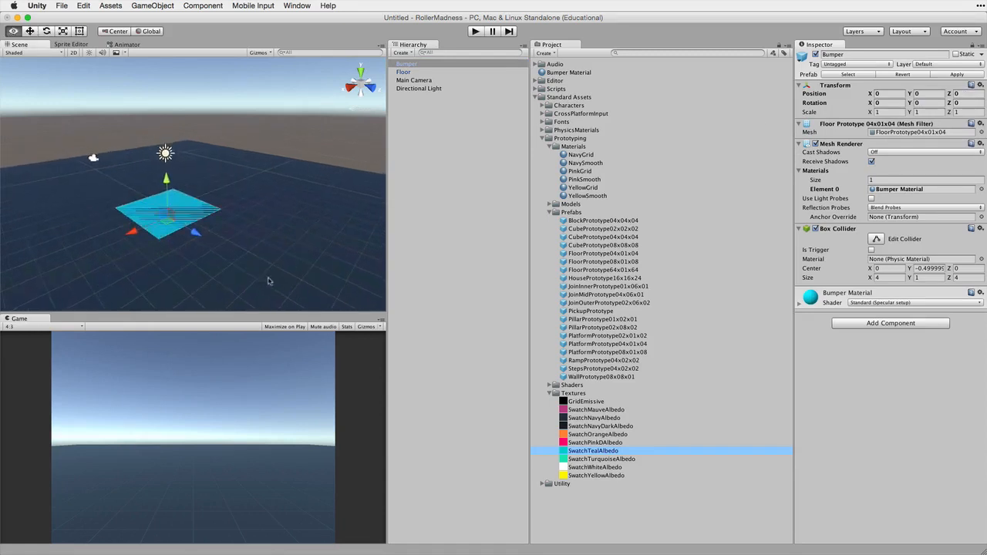
pyautogui.keyDown('alt'); pyautogui.moveTo(229, 271); pyautogui.dragTo(272, 280); pyautogui.keyUp('alt')
pyautogui.scroll(4, 272, 279)
pyautogui.moveTo(271, 279); pyautogui.dragTo(236, 217, button='middle')
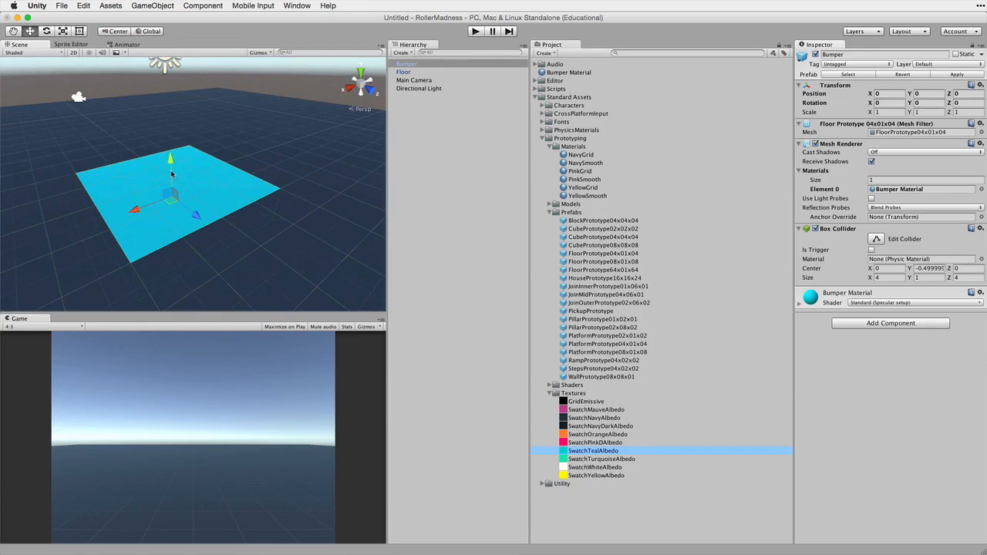
pyautogui.moveTo(171, 173); pyautogui.dragTo(167, 143)
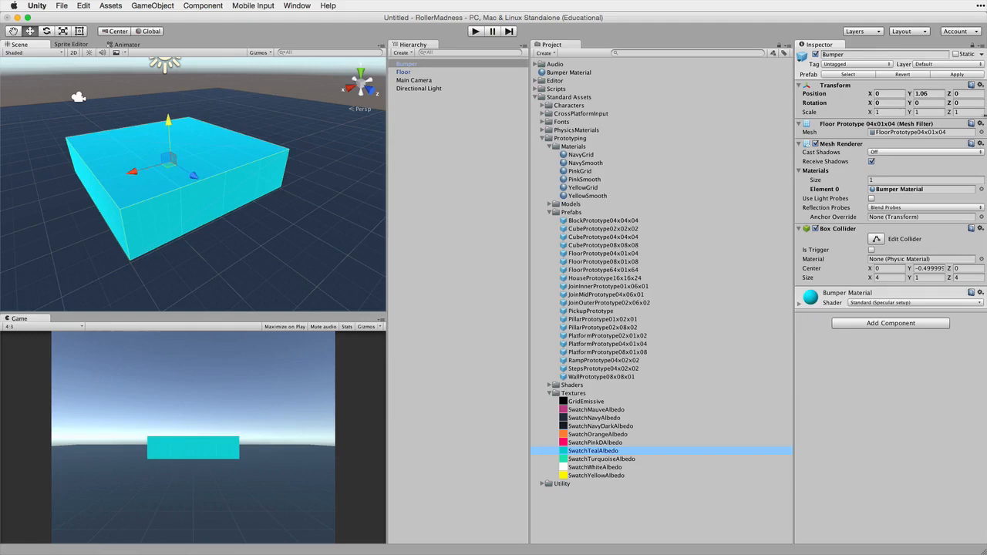
pyautogui.click(924, 94)
pyautogui.write('1')
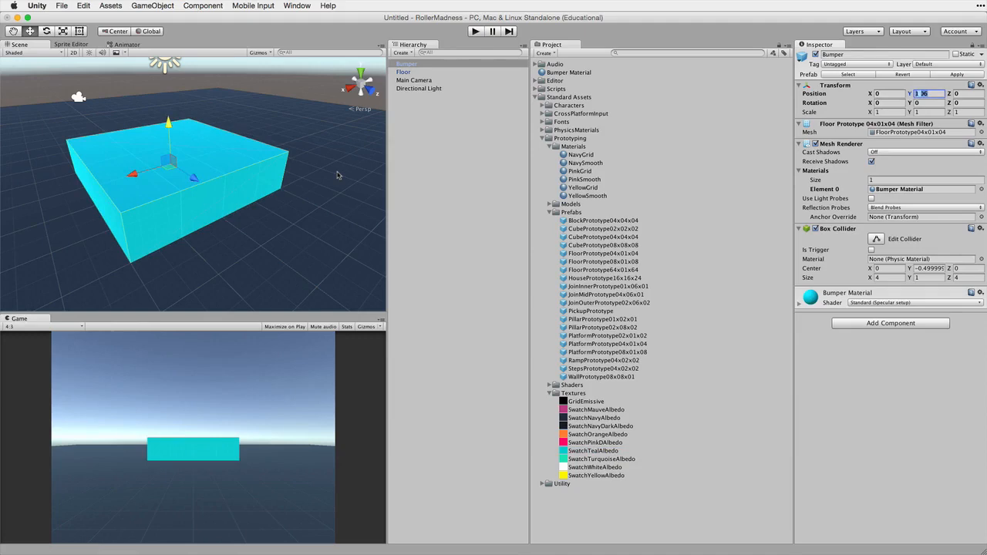
# Using the snap settings, snap the Bumper on Y after lowering it to about 0.66, and on all axes after shifting it to about X -0.51, Y 0.55.
pyautogui.click(84, 5)
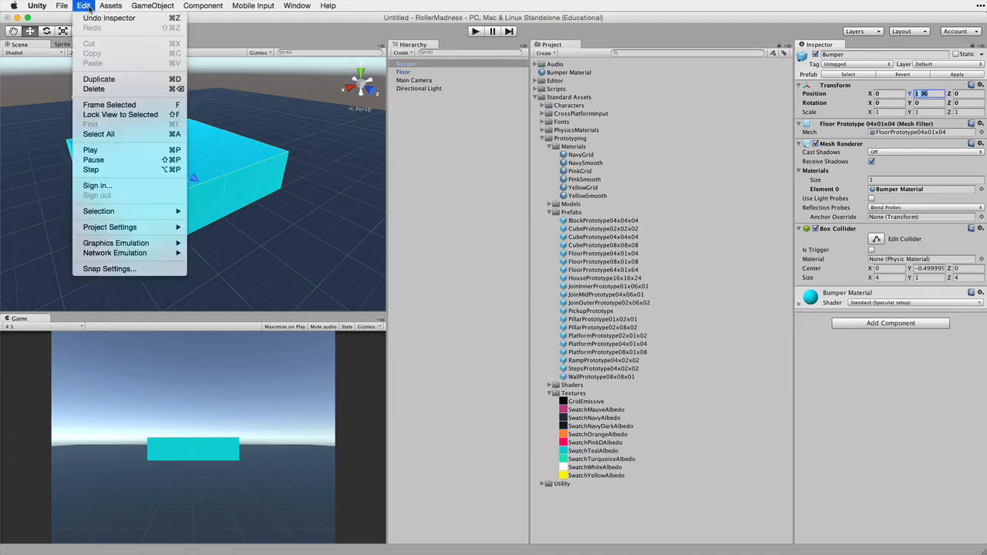
pyautogui.click(107, 268)
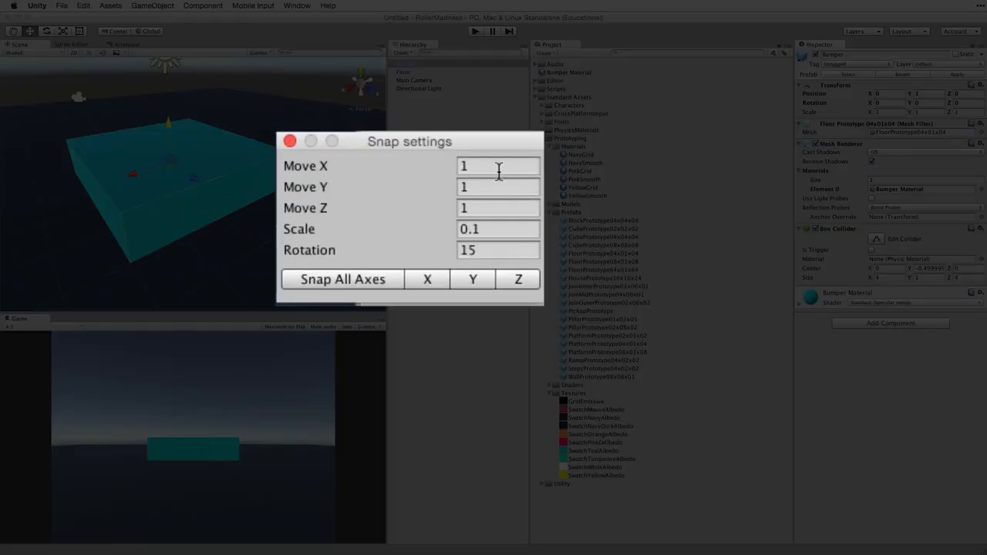
pyautogui.click(428, 201)
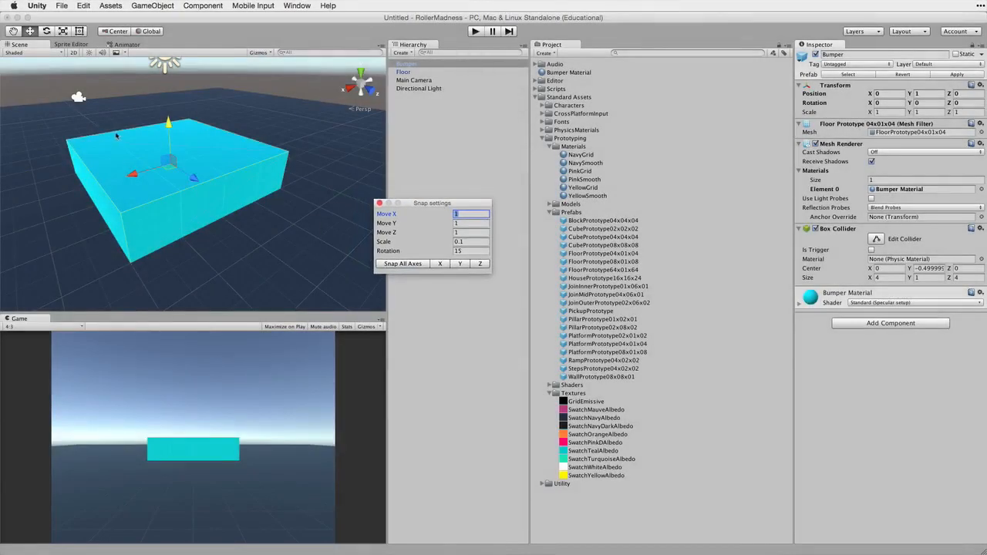
pyautogui.moveTo(166, 141)
pyautogui.mouseDown()
pyautogui.moveTo(169, 168)
pyautogui.moveTo(172, 149)
pyautogui.mouseUp()
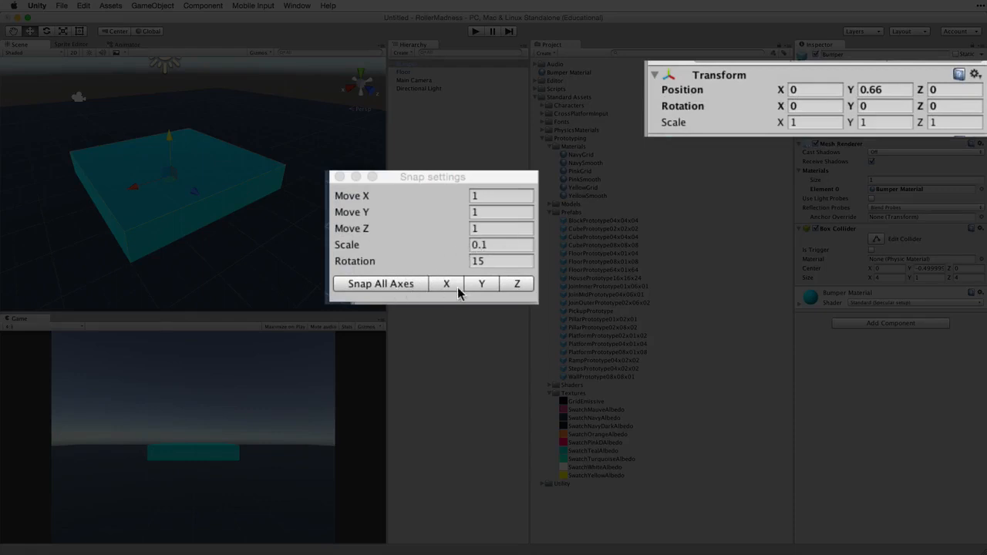
pyautogui.click(482, 285)
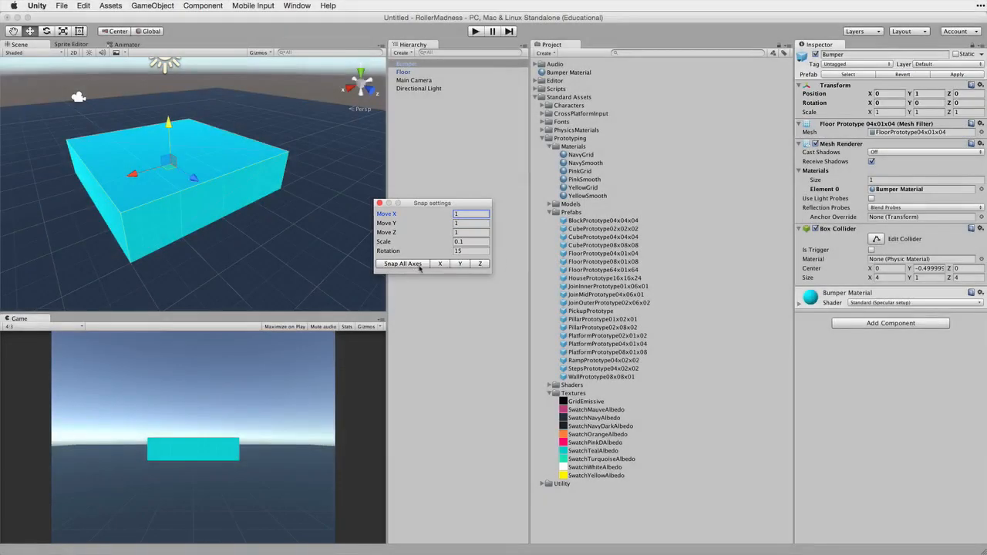
pyautogui.moveTo(168, 162); pyautogui.dragTo(184, 176)
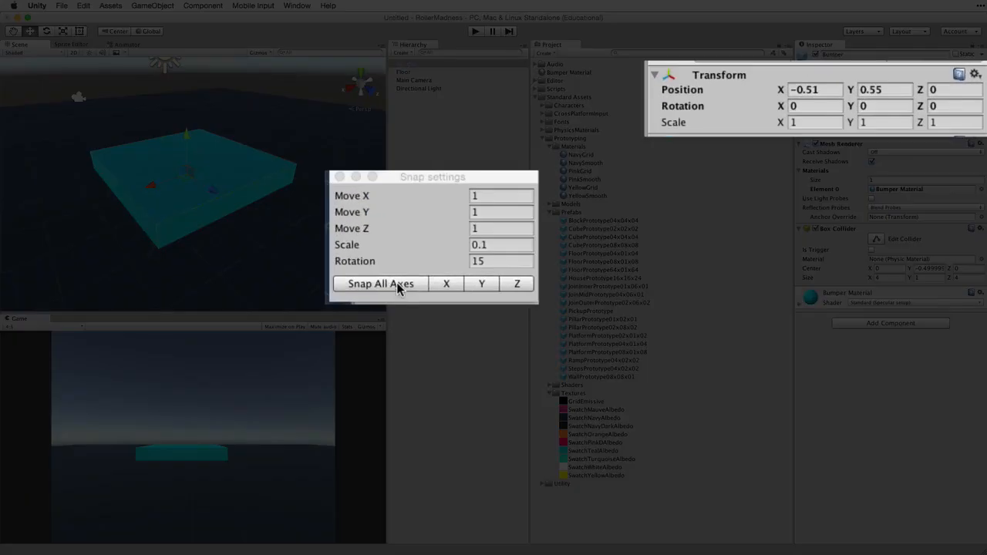
pyautogui.click(411, 265)
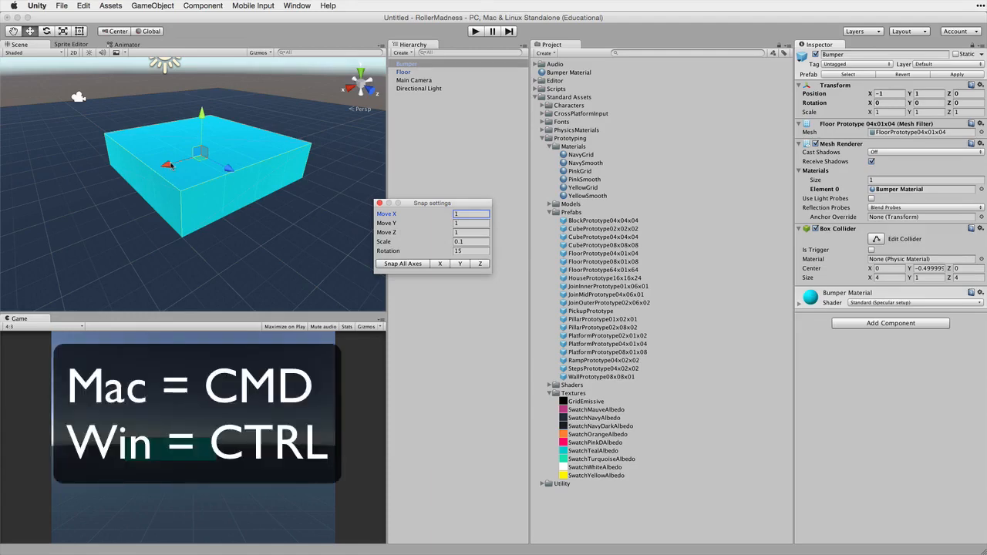
# Move the Bumper in snapped 1-unit increments along the X axis to X -4 and close the snap settings.
pyautogui.keyDown('super'); pyautogui.moveTo(170, 164); pyautogui.dragTo(242, 152); pyautogui.keyUp('super')
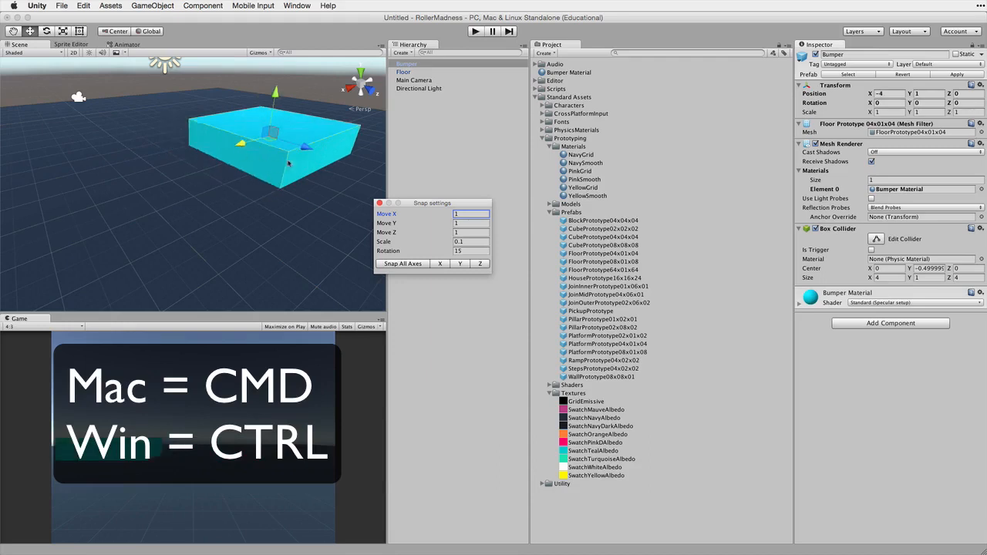
pyautogui.moveTo(307, 147)
pyautogui.keyDown('super'); pyautogui.mouseDown()
pyautogui.moveTo(348, 172)
pyautogui.moveTo(312, 154)
pyautogui.mouseUp(); pyautogui.keyUp('super')
pyautogui.moveTo(276, 101)
pyautogui.keyDown('super'); pyautogui.mouseDown()
pyautogui.moveTo(275, 56)
pyautogui.moveTo(276, 102)
pyautogui.mouseUp(); pyautogui.keyUp('super')
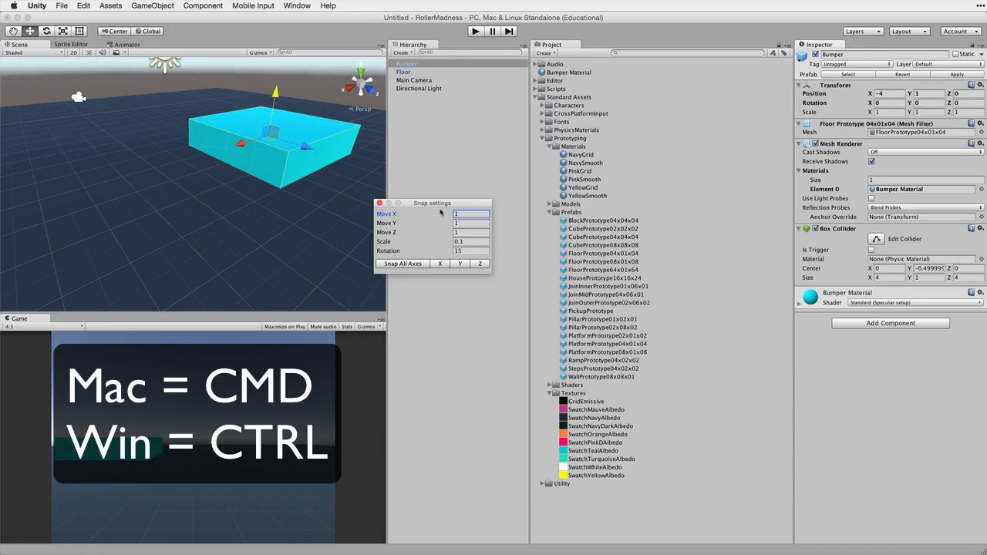
pyautogui.click(380, 204)
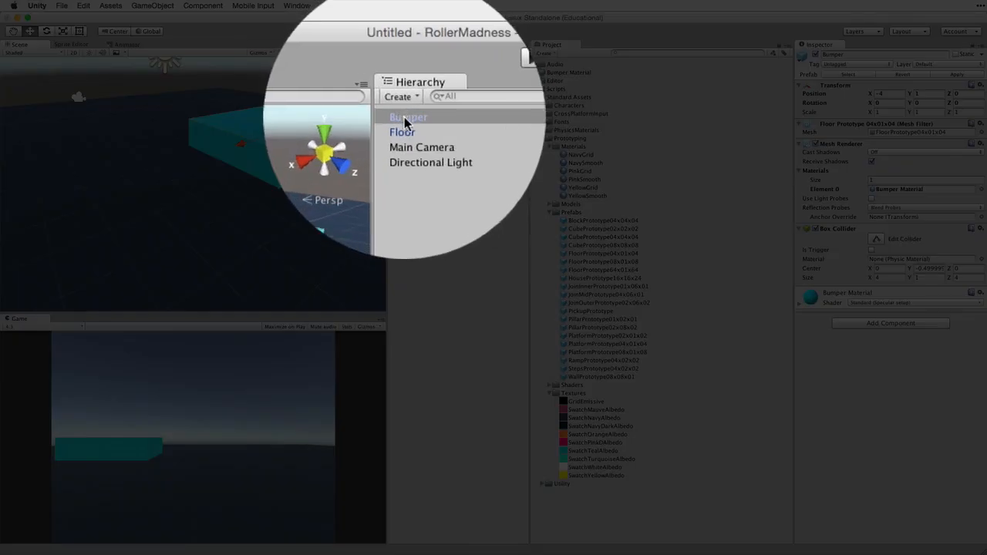
# Save the Bumper object as a prefab at the top level of the project assets and collapse the Standard Assets folder.
pyautogui.moveTo(405, 122); pyautogui.dragTo(583, 137)
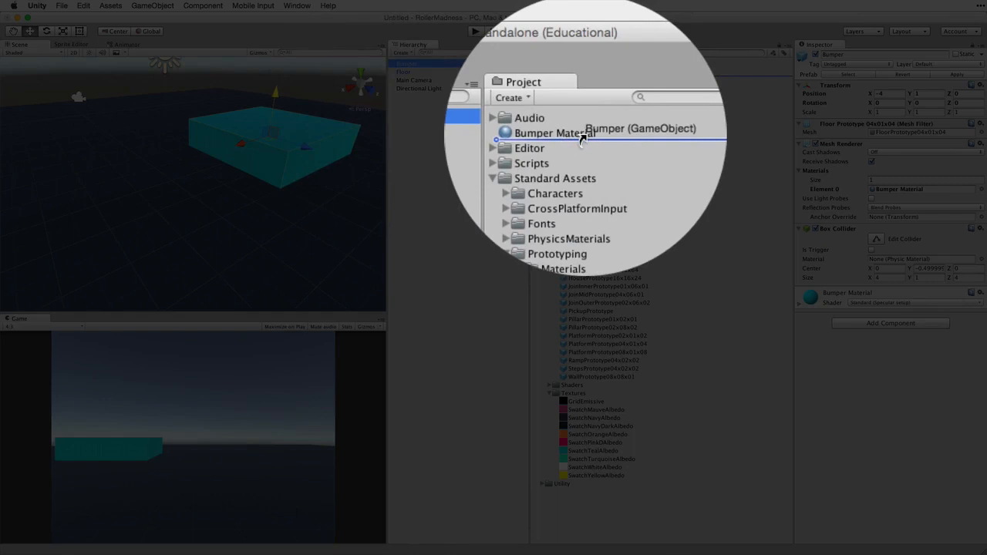
pyautogui.moveTo(582, 137); pyautogui.dragTo(586, 137)
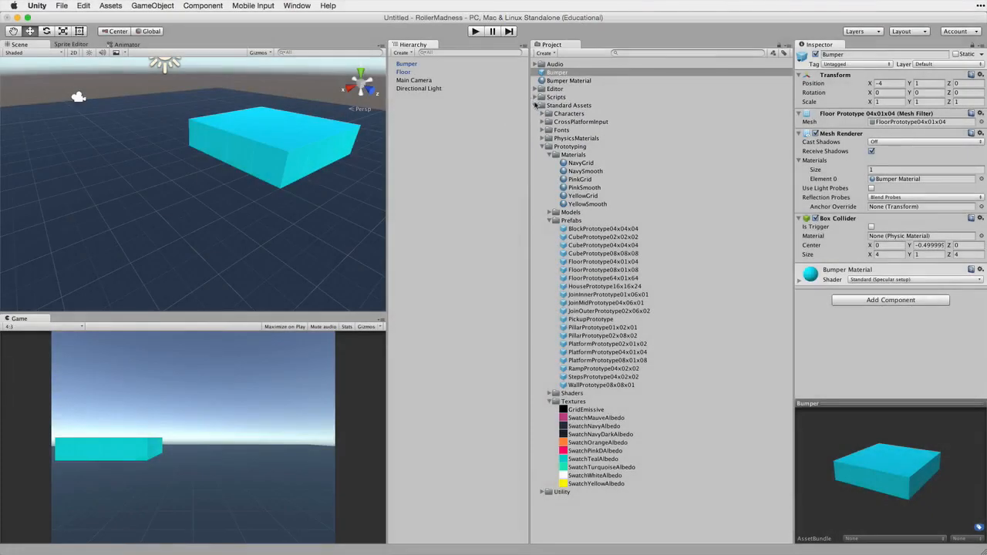
pyautogui.click(535, 104)
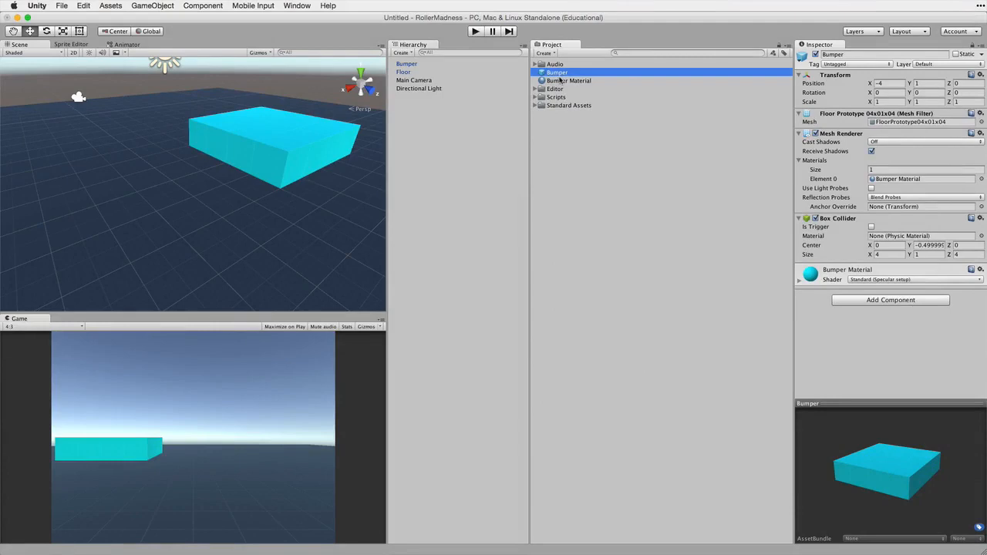
# Create an empty prefab named Floor in the project assets and assign the scene's Floor object to it.
pyautogui.click(432, 64)
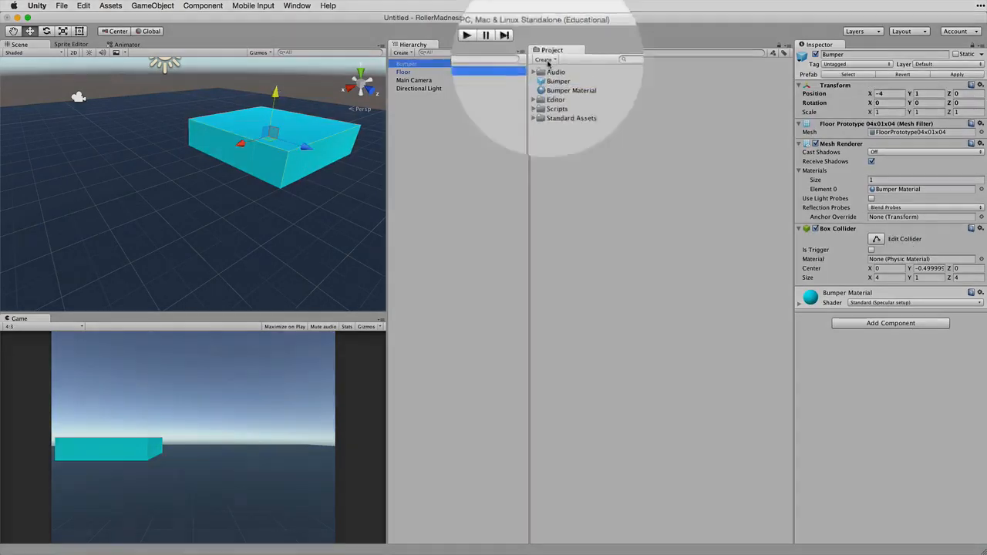
pyautogui.click(545, 60)
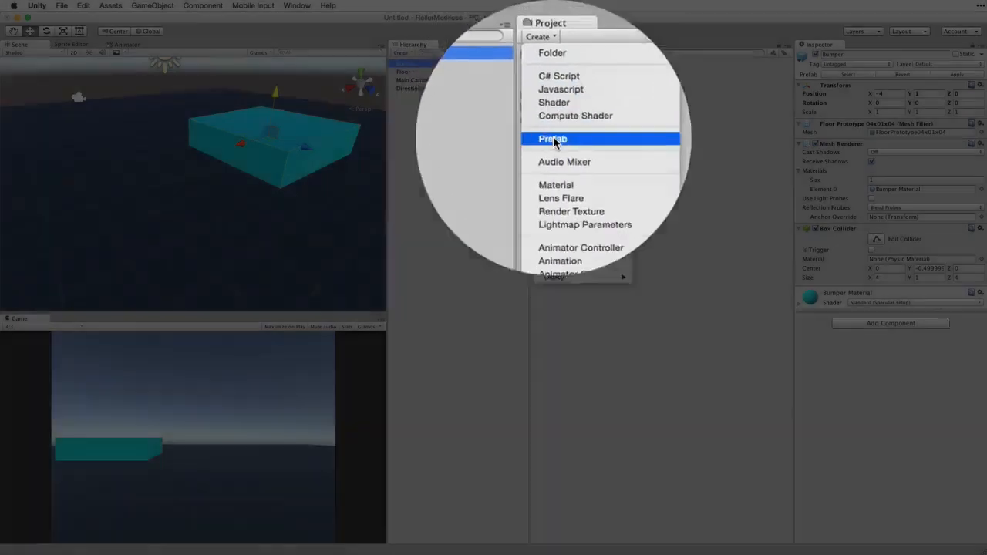
pyautogui.click(553, 139)
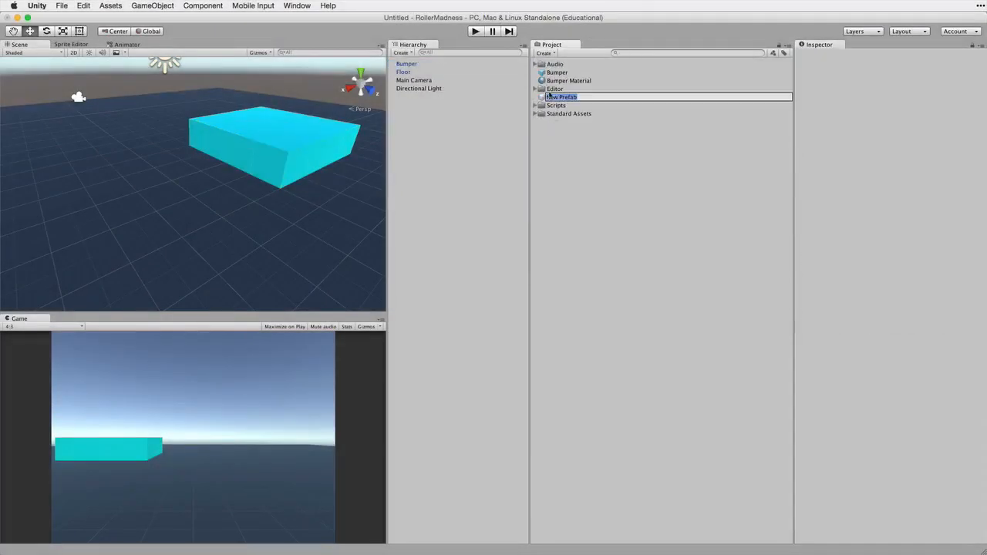
pyautogui.write('Floor')
pyautogui.press('Return')
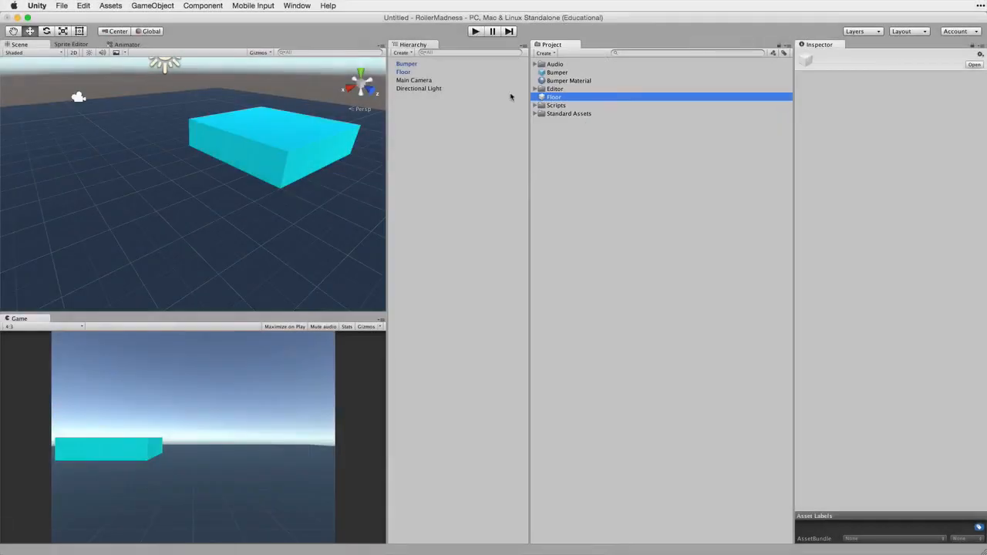
pyautogui.moveTo(404, 73); pyautogui.dragTo(545, 95)
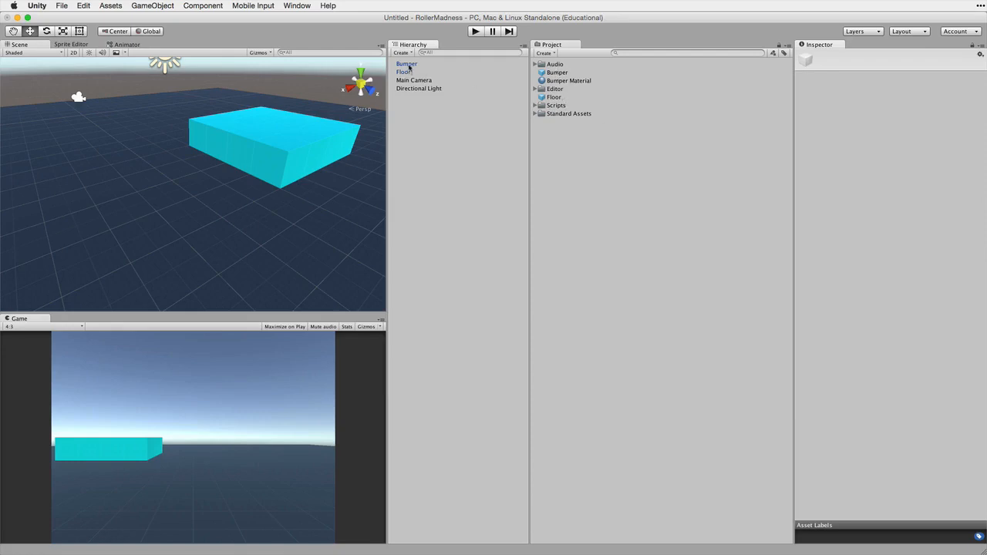
# Place a second instance of the Bumper prefab on the floor beside the first, at about X 1.18, Z 0.24.
pyautogui.click(408, 64)
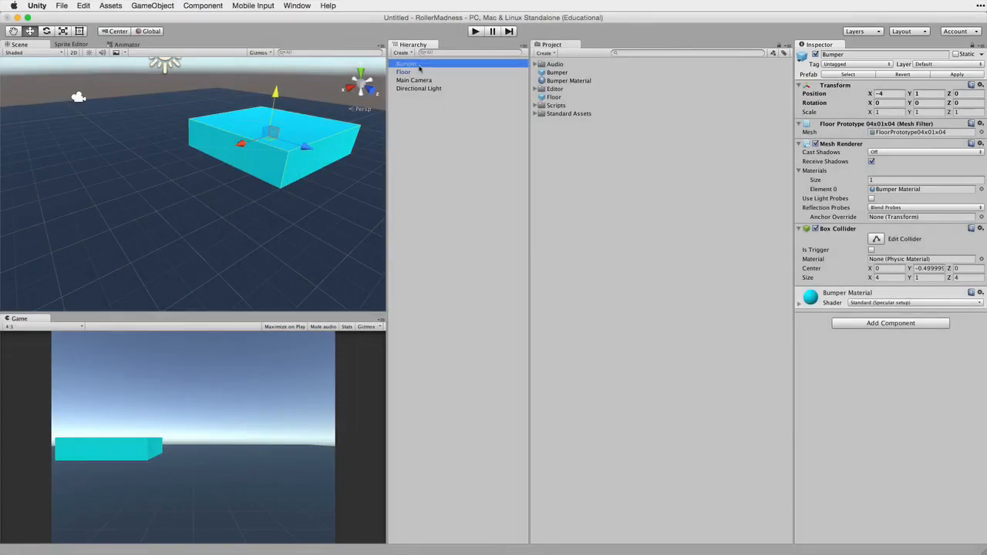
pyautogui.moveTo(545, 73); pyautogui.dragTo(133, 198)
pyautogui.scroll(-5, 133, 195)
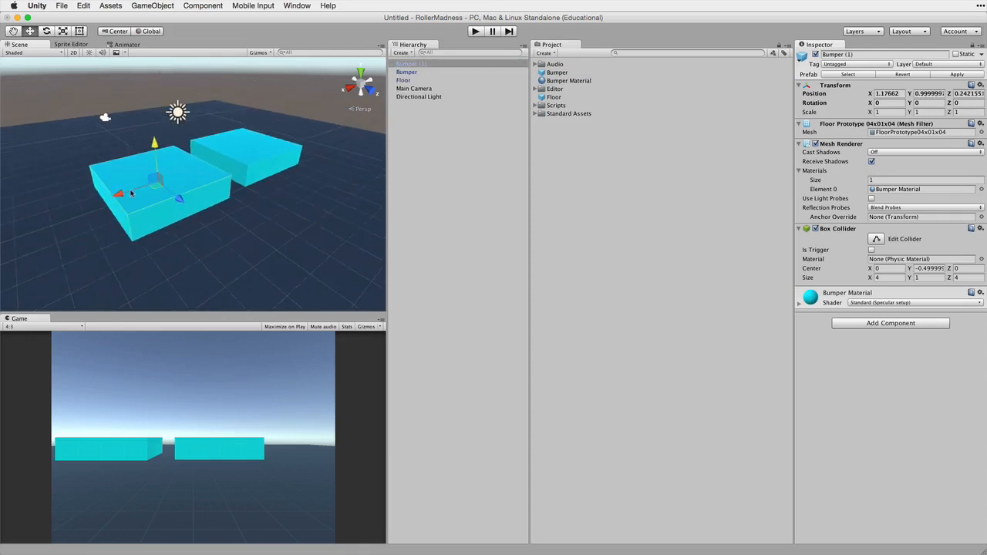
# Snap the second bumper to the 1-unit grid on all axes and close the snap settings.
pyautogui.click(81, 6)
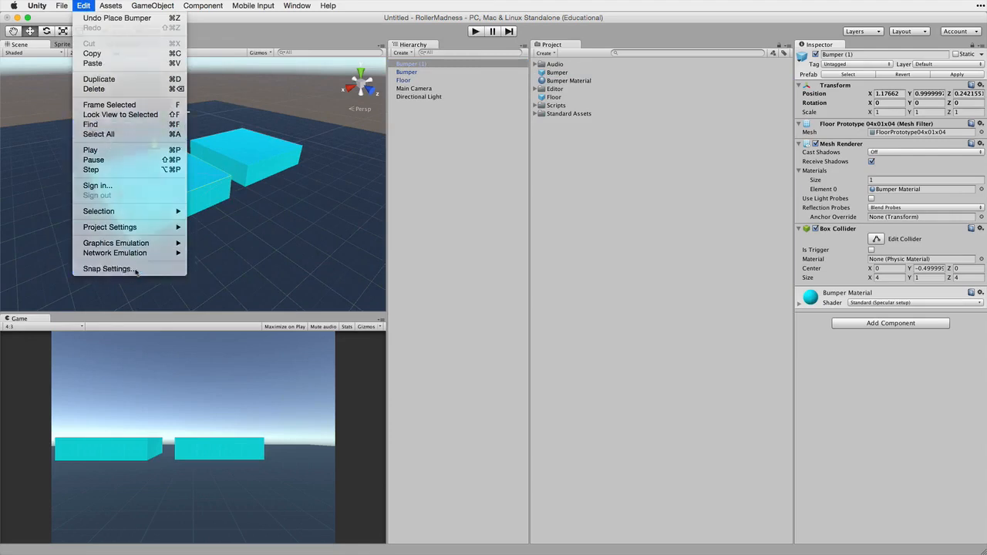
pyautogui.click(108, 270)
pyautogui.click(409, 264)
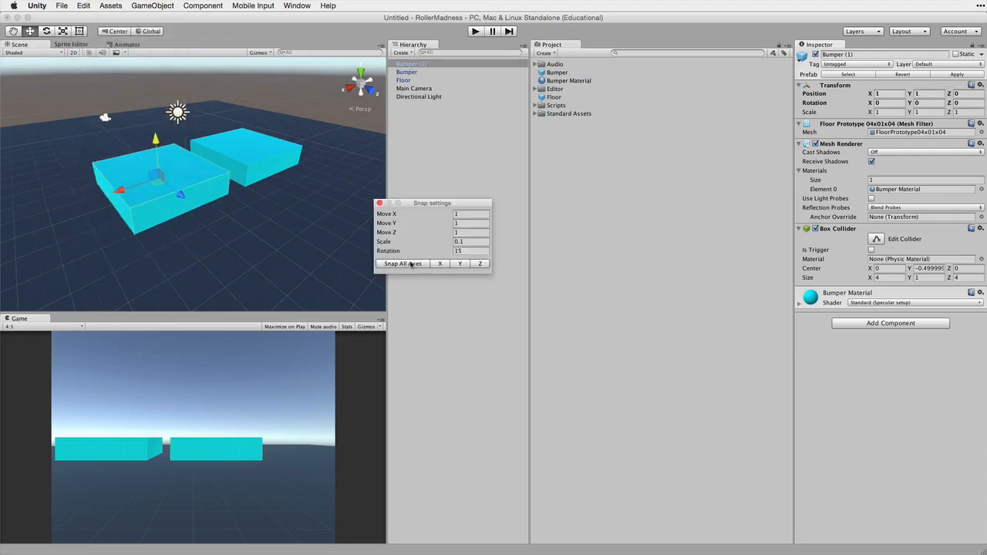
pyautogui.click(379, 203)
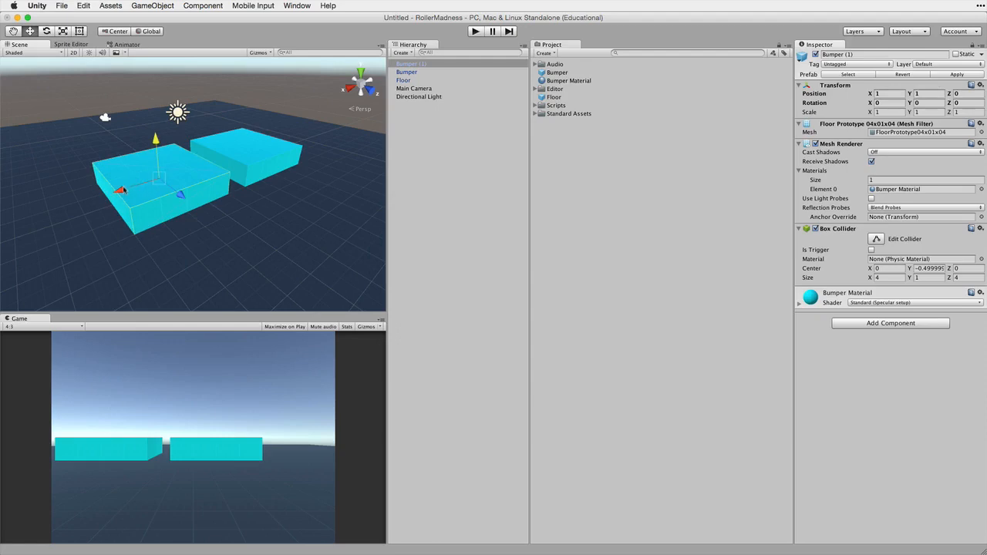
# Move the second bumper away from the first along the X axis and set its X position to 7.
pyautogui.moveTo(122, 190)
pyautogui.mouseDown()
pyautogui.moveTo(2, 224)
pyautogui.moveTo(120, 198)
pyautogui.mouseUp()
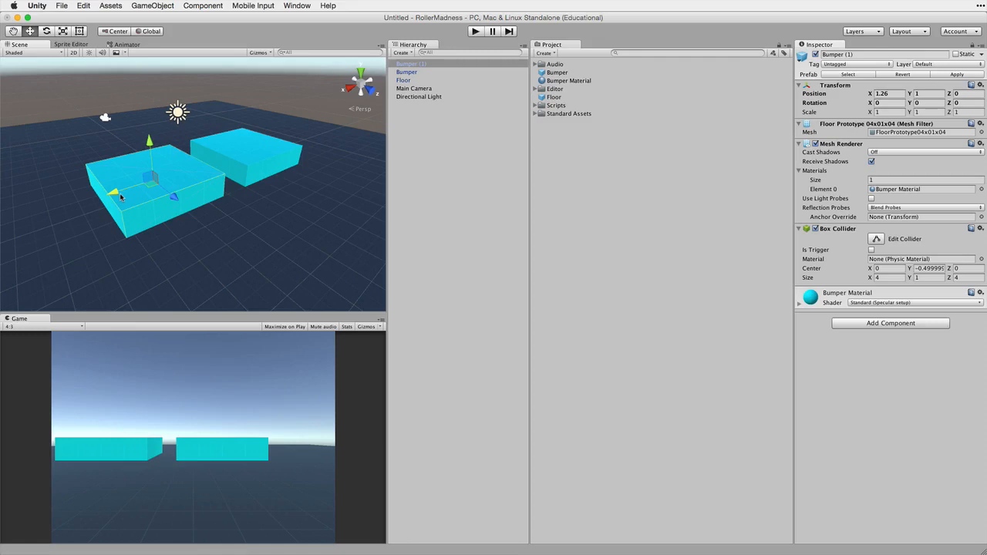
pyautogui.moveTo(116, 193); pyautogui.dragTo(37, 218)
pyautogui.press('f')
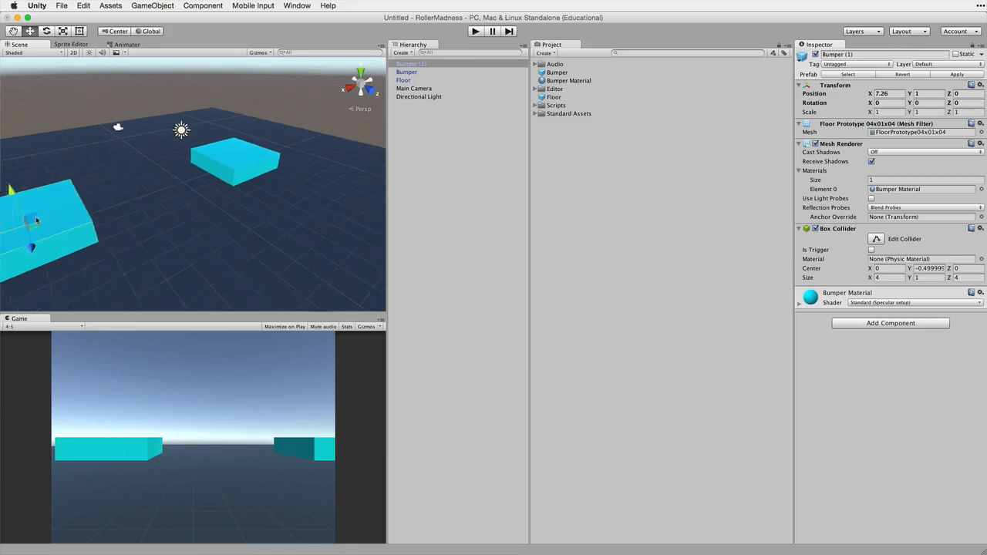
pyautogui.click(891, 94)
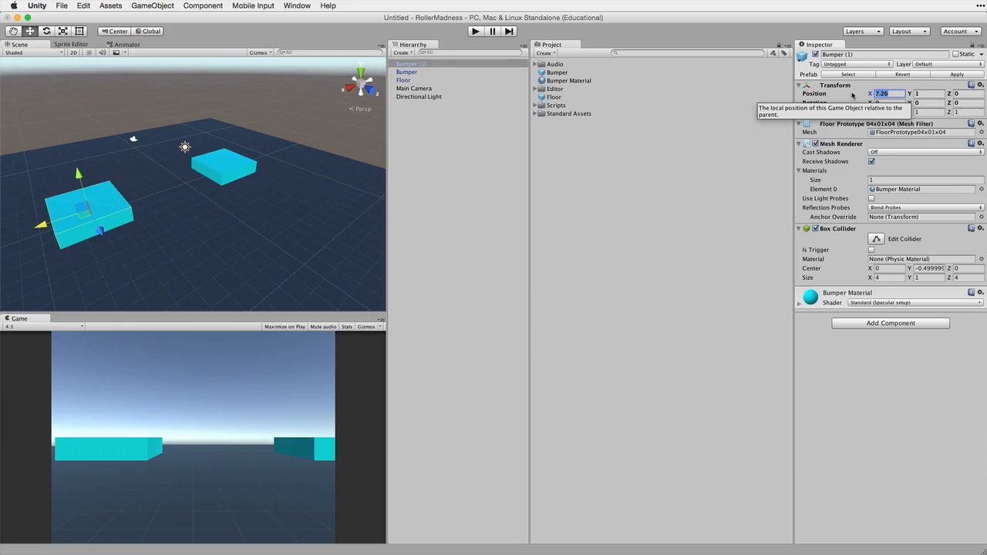
pyautogui.write('7')
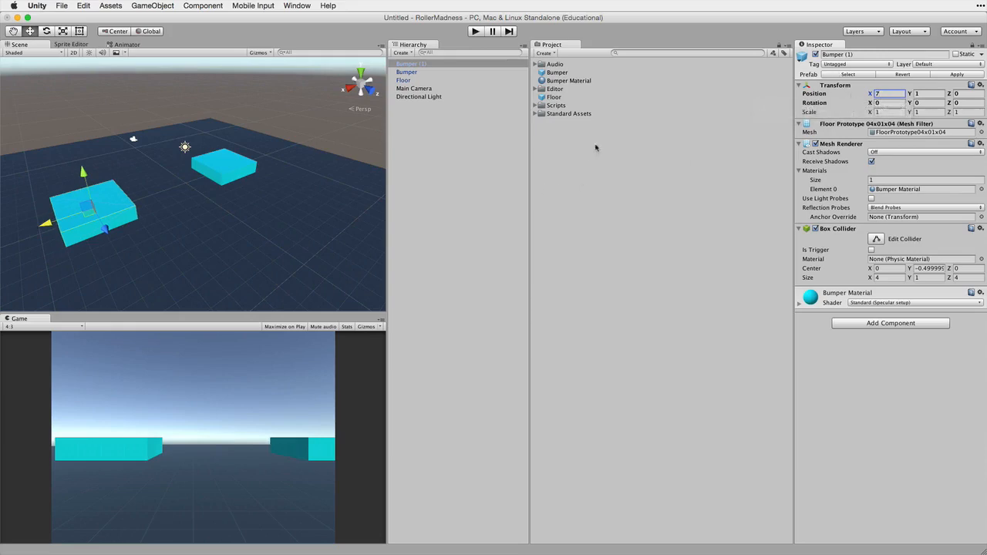
# Place a third Bumper prefab instance on the floor and snap all its axes, landing at X 2, Z 8.
pyautogui.moveTo(557, 72); pyautogui.dragTo(265, 246)
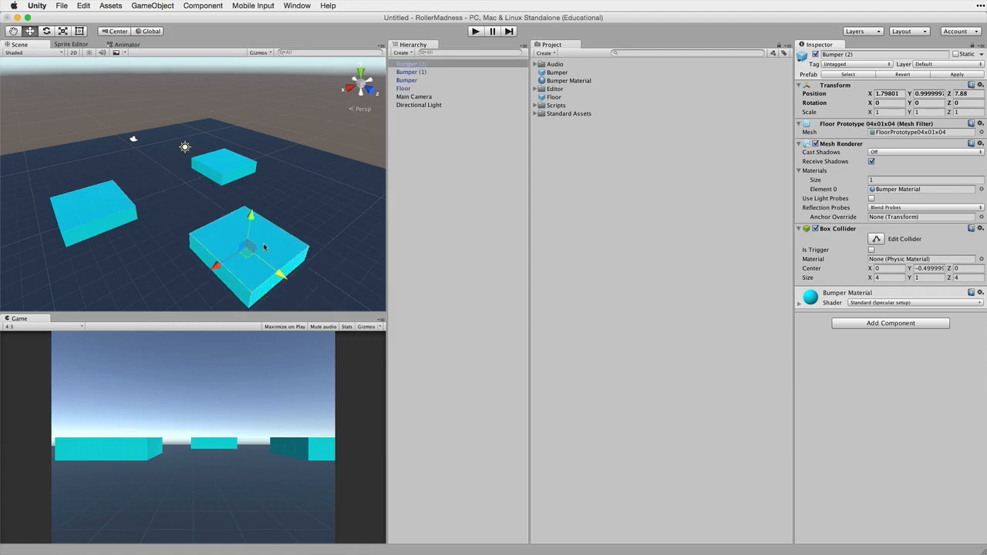
pyautogui.click(115, 7)
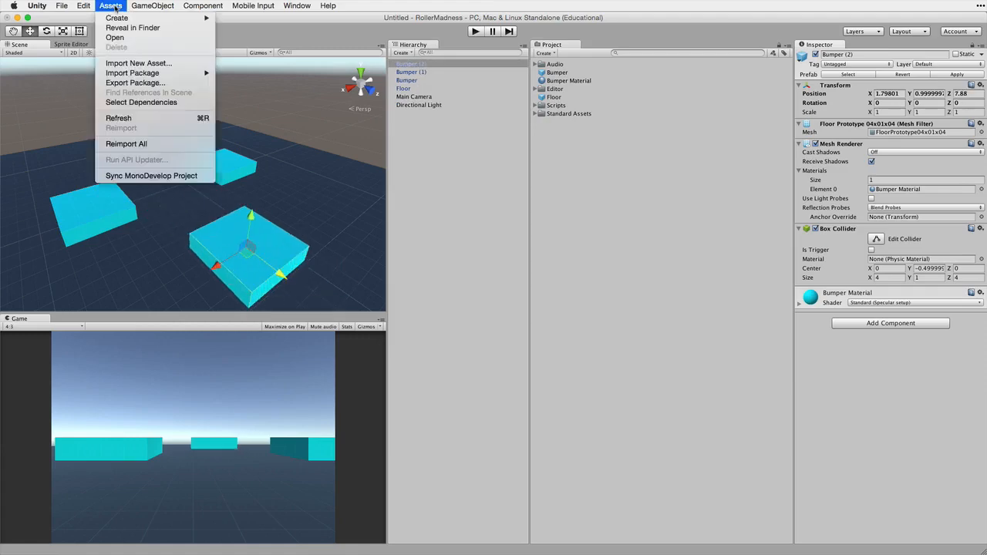
pyautogui.moveTo(91, 5)
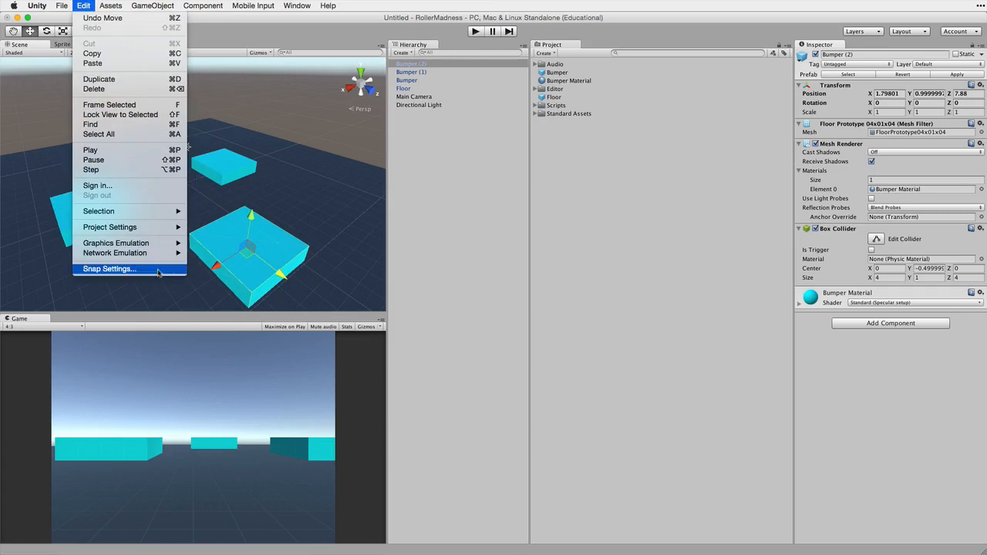
pyautogui.click(110, 268)
pyautogui.click(418, 263)
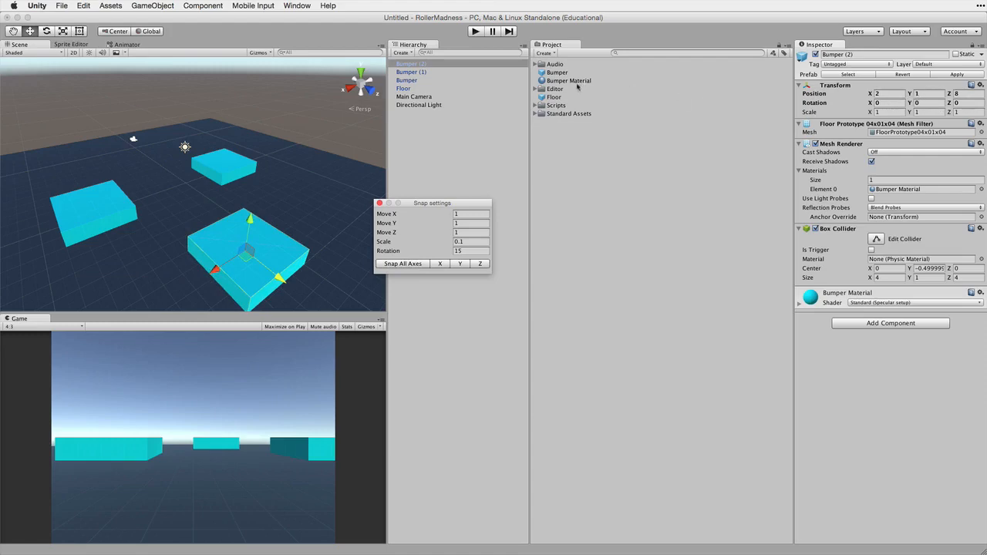
# Place a fourth Bumper prefab instance on the floor, snap all its axes, and move it along Z to X 2, Z -8.
pyautogui.moveTo(555, 74); pyautogui.dragTo(167, 188)
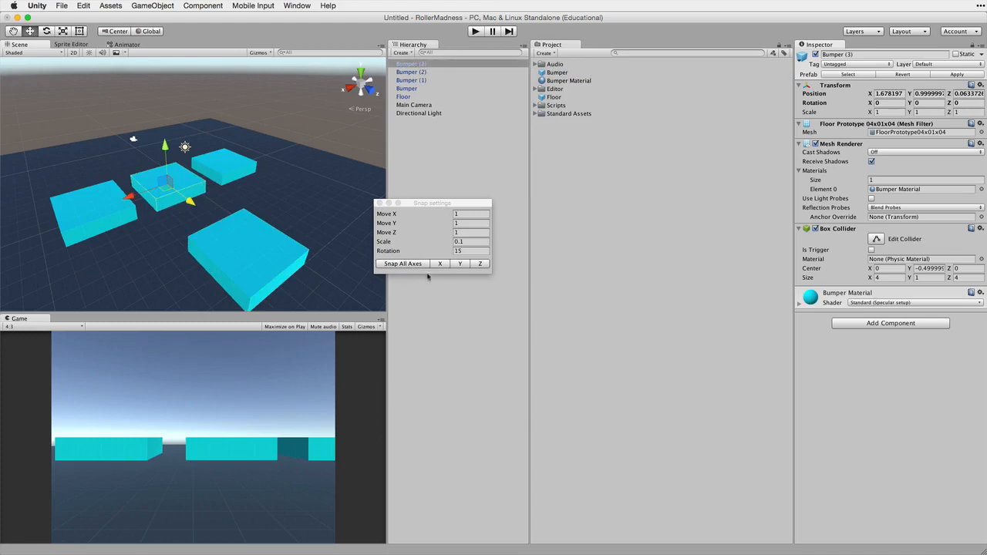
pyautogui.click(418, 264)
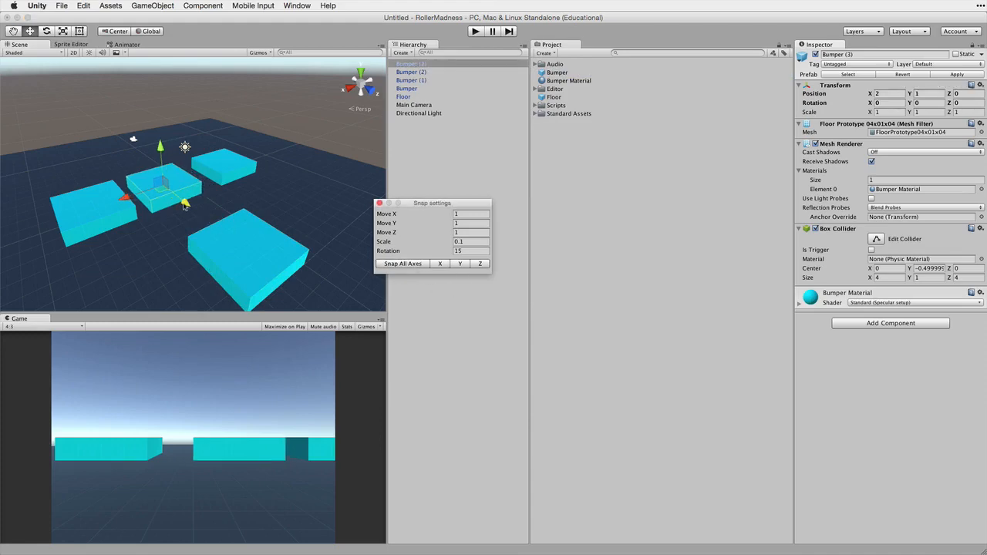
pyautogui.moveTo(184, 202); pyautogui.dragTo(137, 164)
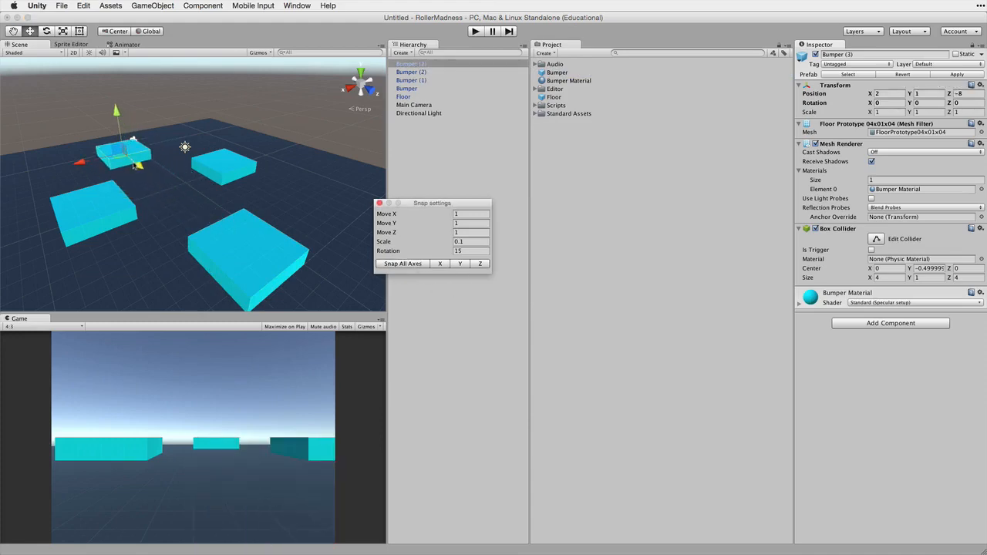
# Select all four bumpers from the top view and move them together 1 unit in the negative X direction.
pyautogui.click(359, 69)
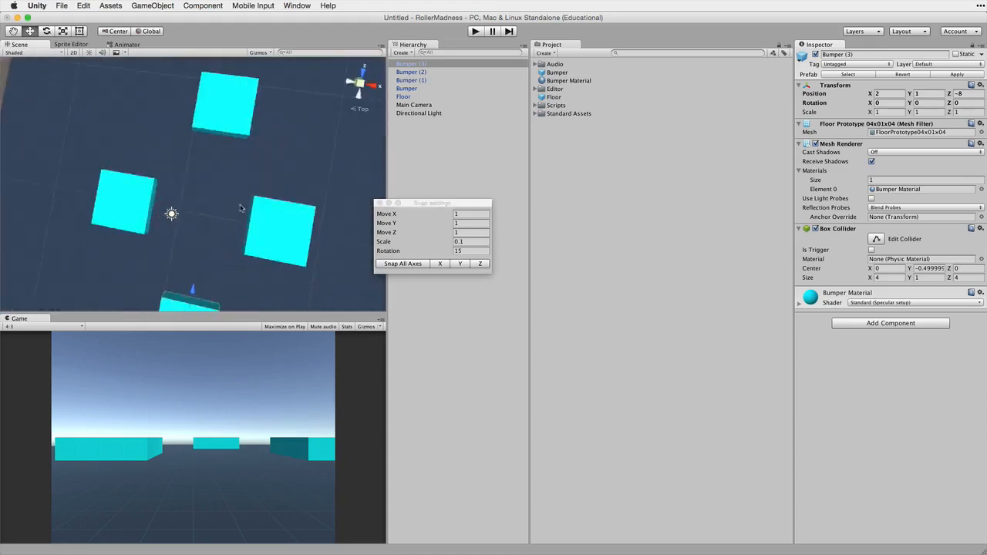
pyautogui.scroll(-5, 198, 243)
pyautogui.scroll(2, 199, 244)
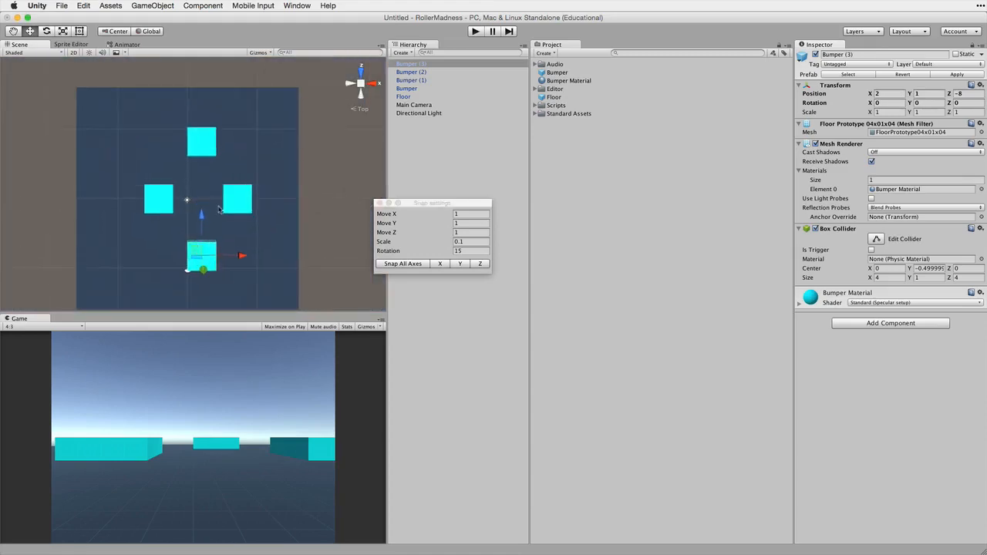
pyautogui.keyDown('shift'); pyautogui.click(161, 202); pyautogui.keyUp('shift')
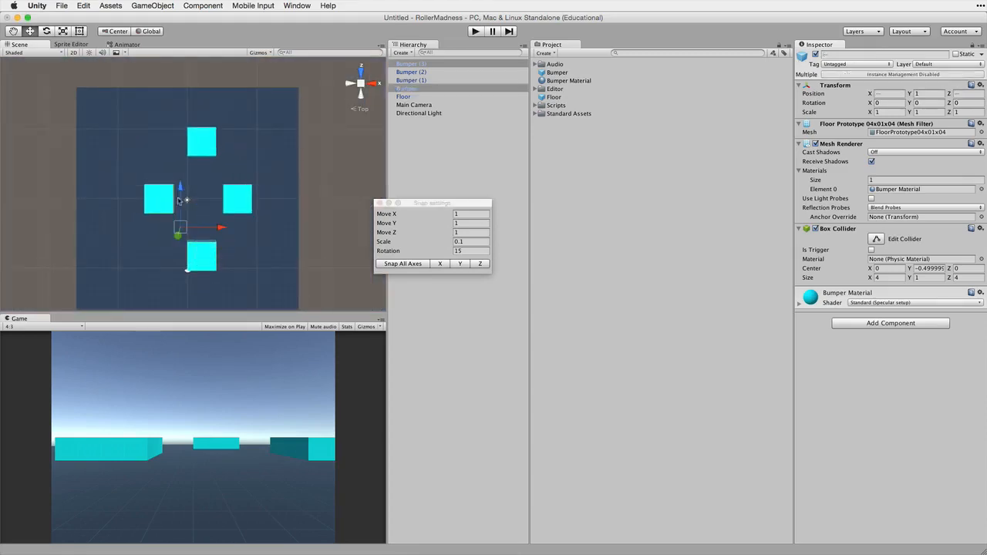
pyautogui.keyDown('shift'); pyautogui.click(247, 197); pyautogui.keyUp('shift')
pyautogui.keyDown('shift'); pyautogui.click(207, 143); pyautogui.keyUp('shift')
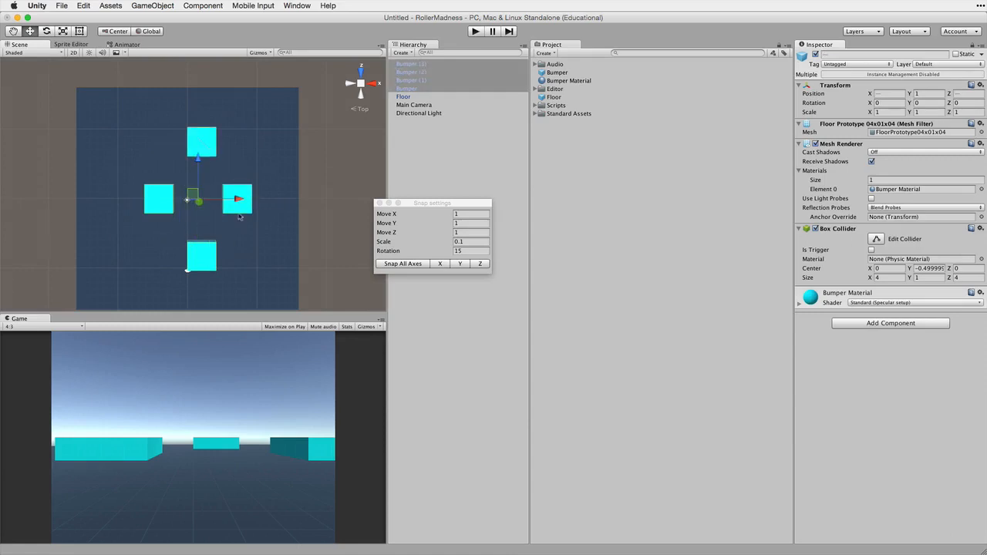
pyautogui.moveTo(237, 200); pyautogui.dragTo(229, 201)
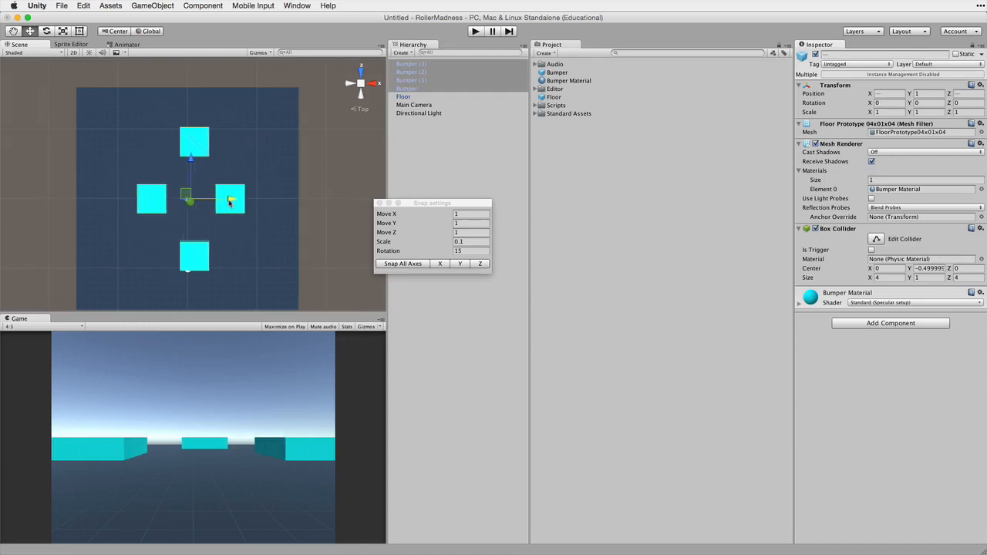
pyautogui.click(358, 96)
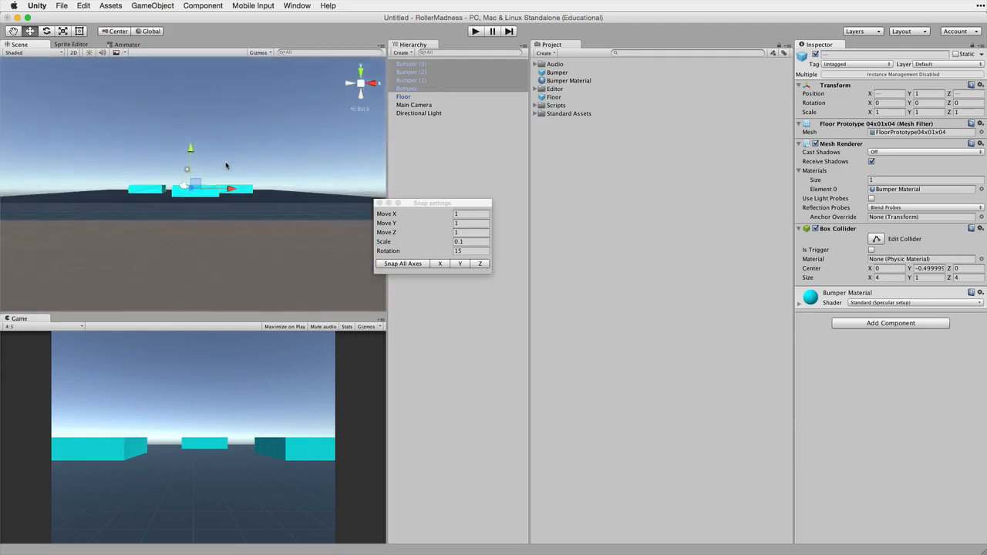
pyautogui.keyDown('alt'); pyautogui.moveTo(226, 165); pyautogui.dragTo(226, 242); pyautogui.keyUp('alt')
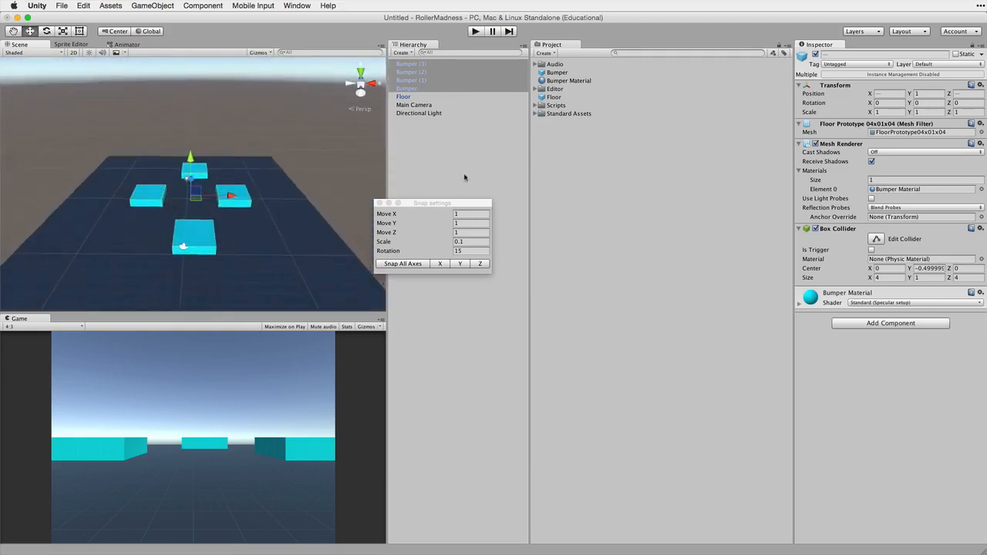
pyautogui.click(456, 114)
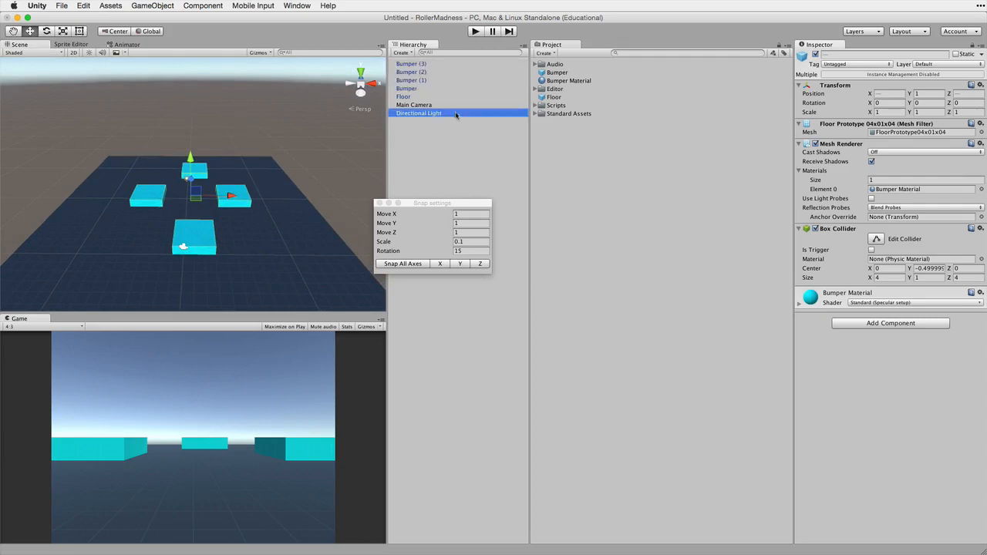
# Set the original Bumper's X and Z scale to 0.5, and revert the object to its prefab values.
pyautogui.click(409, 89)
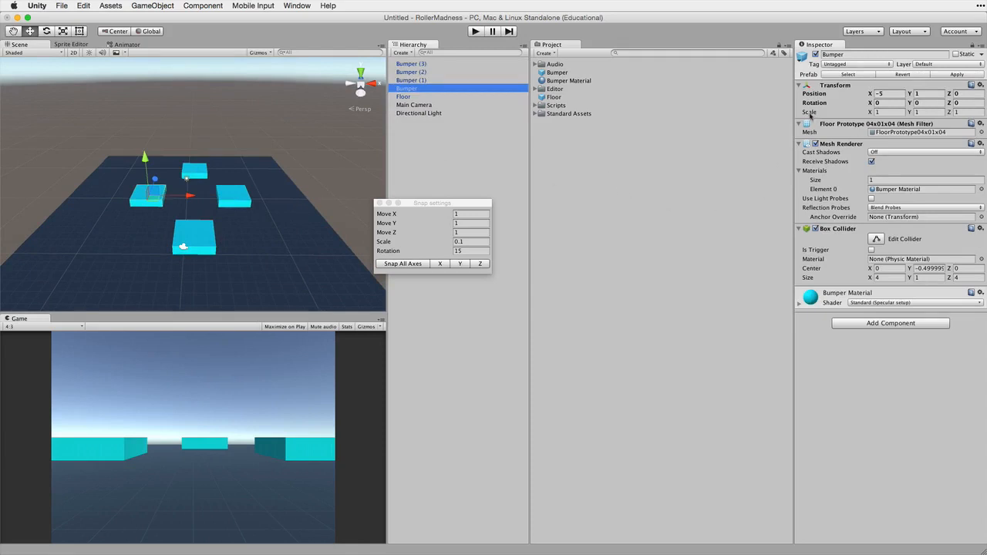
pyautogui.click(879, 112)
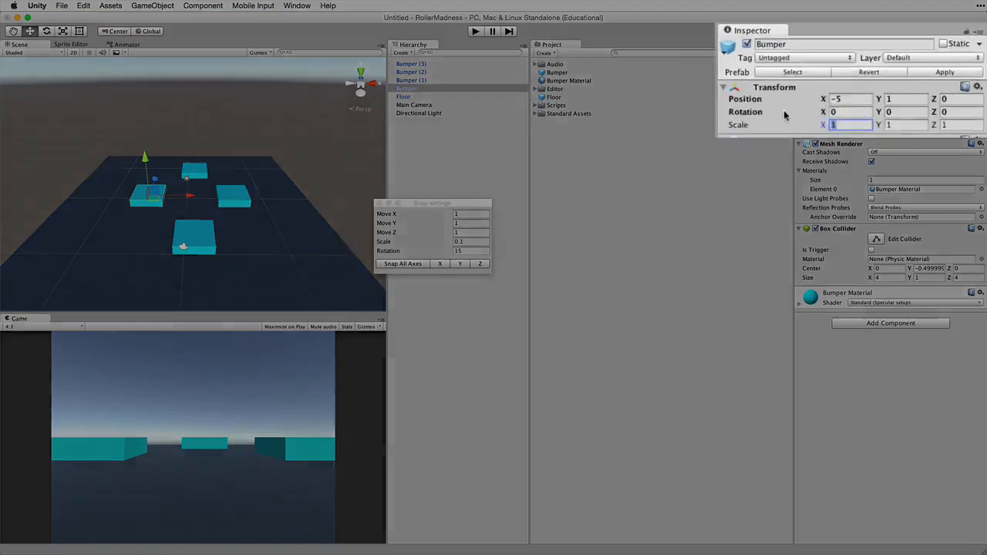
pyautogui.write('0.5')
pyautogui.press('Tab')
pyautogui.press('Tab')
pyautogui.write('0.5')
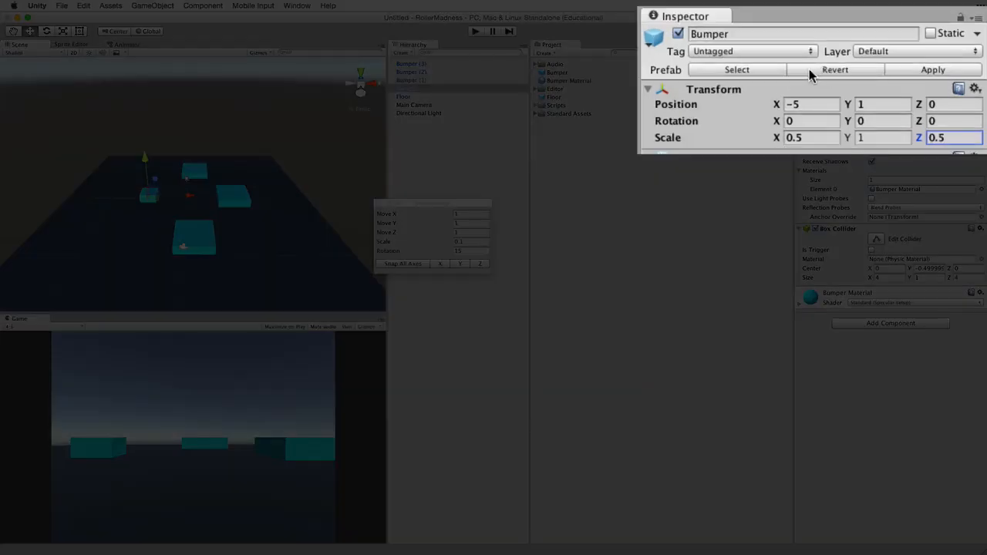
pyautogui.click(809, 69)
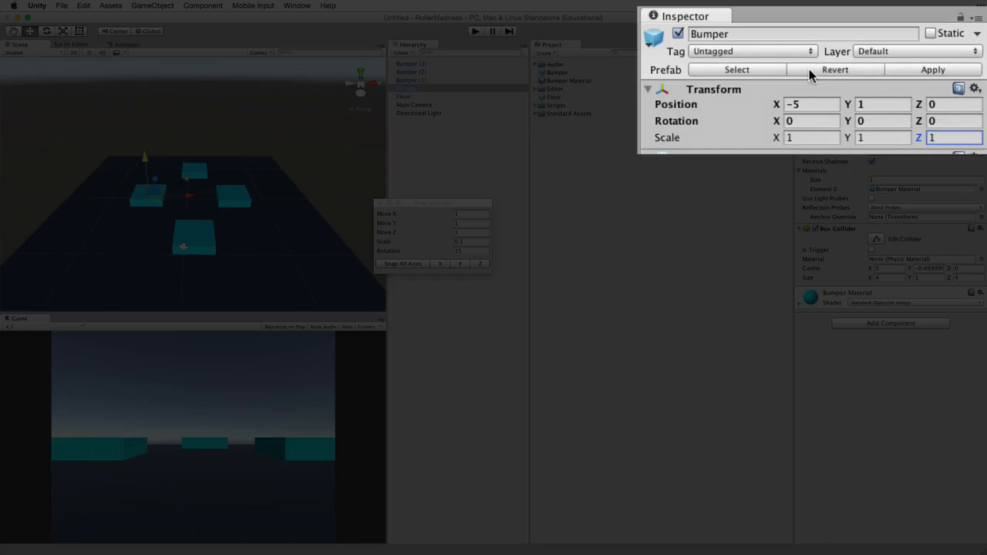
# Set the original Bumper's X and Z scale to 0.5, apply the change to the prefab, and close the snap settings.
pyautogui.click(801, 138)
pyautogui.write('0.5')
pyautogui.press('Tab')
pyautogui.press('Tab')
pyautogui.write('0')
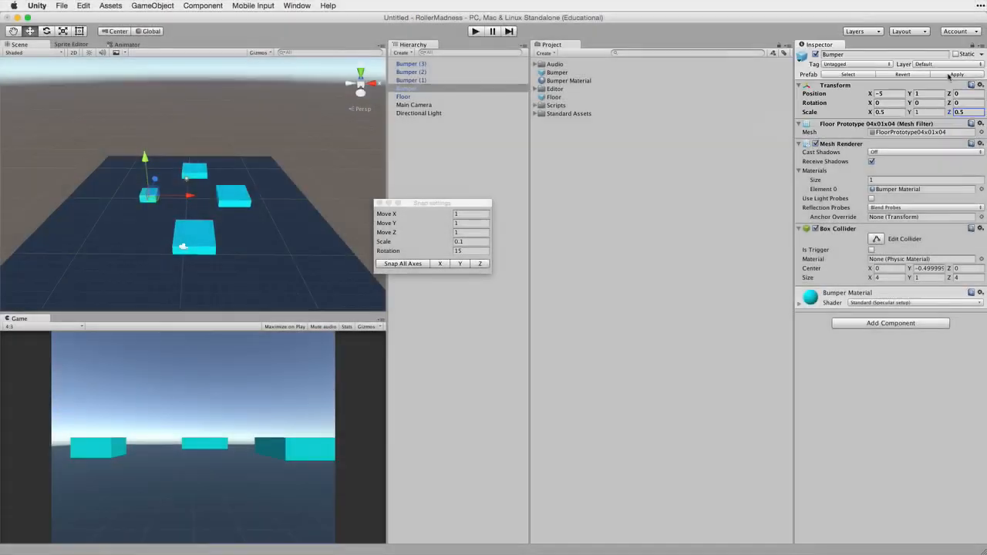
pyautogui.click(955, 74)
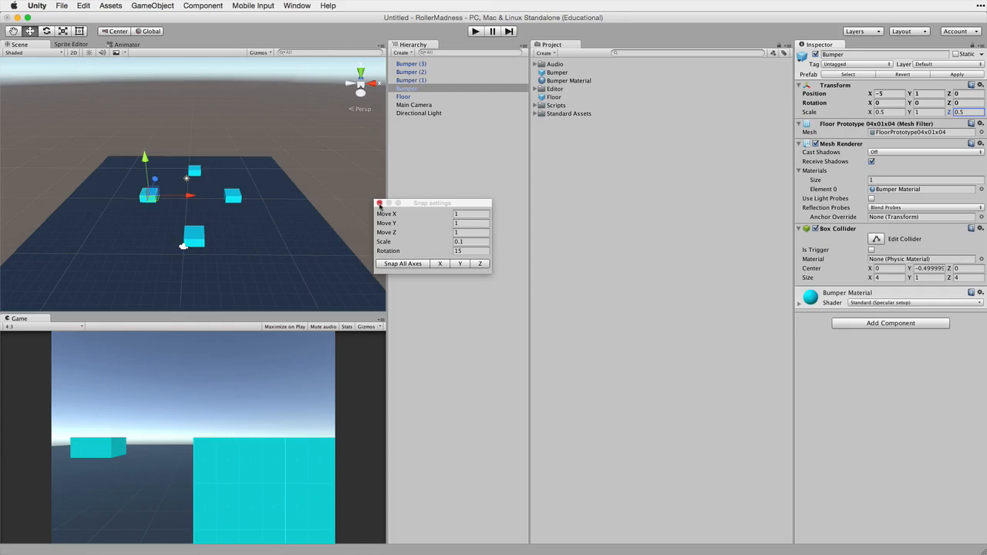
pyautogui.click(379, 204)
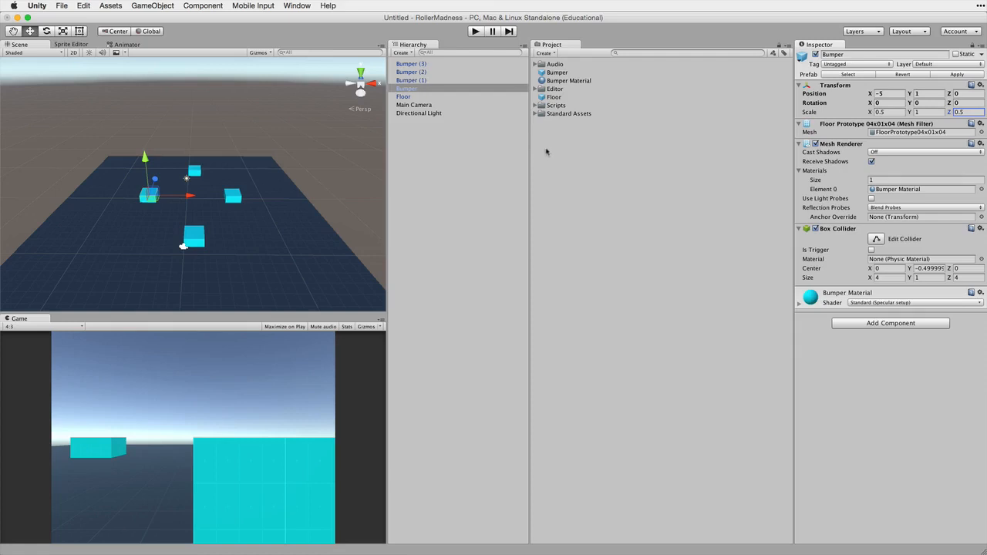
# Place the RollerBall prefab from the Standard Assets characters on the floor between the bumpers, at about X 0.31, Z -0.74.
pyautogui.click(535, 115)
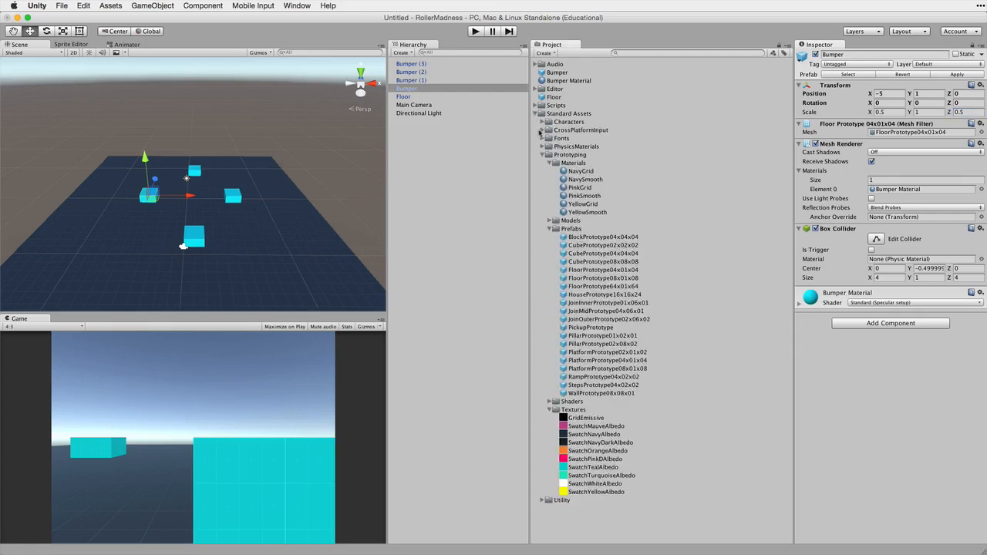
pyautogui.click(543, 155)
pyautogui.click(543, 122)
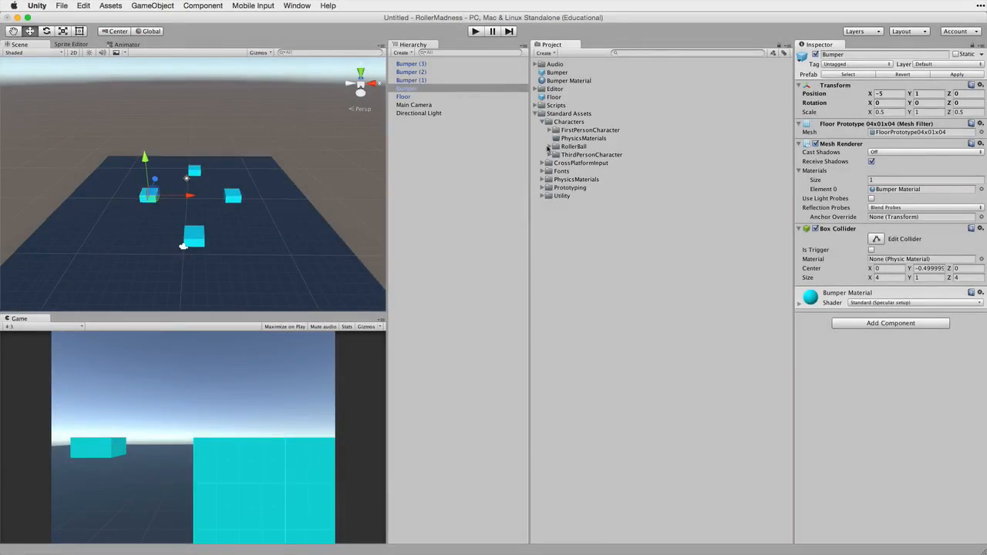
pyautogui.click(550, 147)
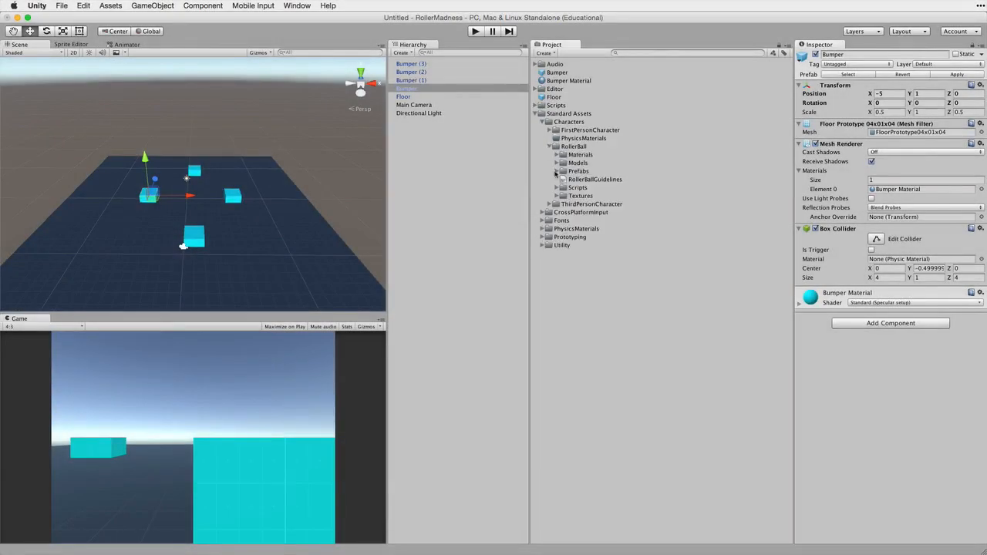
pyautogui.click(556, 171)
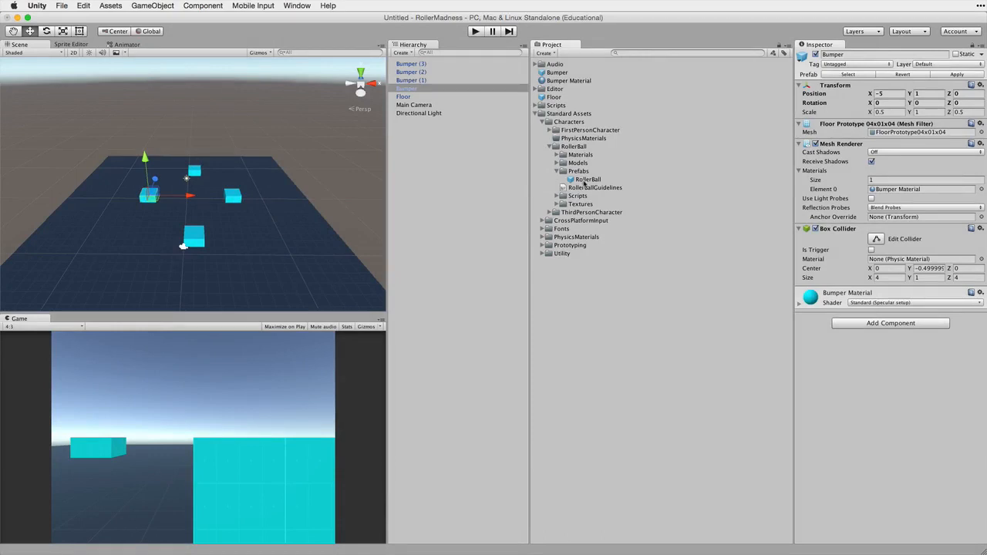
pyautogui.moveTo(585, 182); pyautogui.dragTo(190, 201)
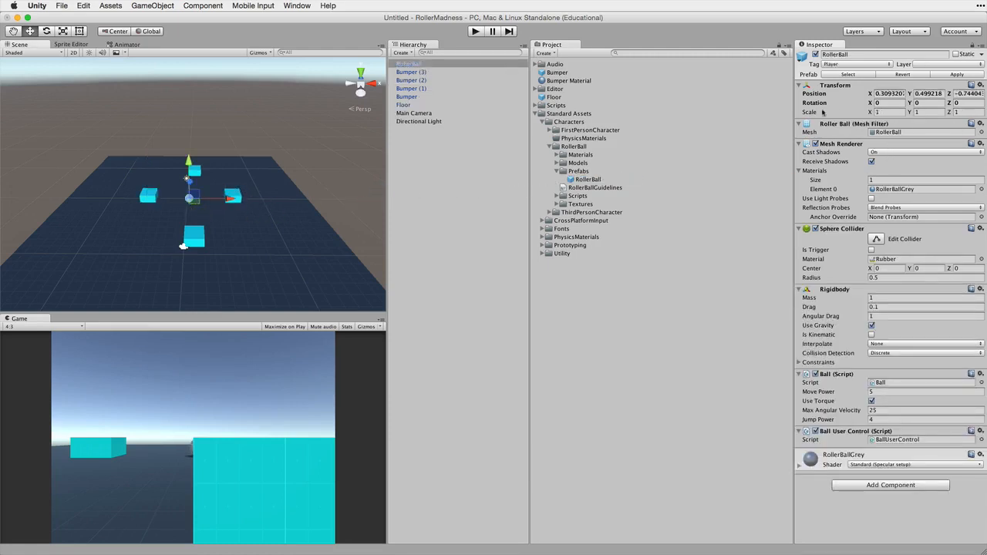
# Reset the RollerBall's transform to the origin and raise it above the floor to Y 2.
pyautogui.click(980, 85)
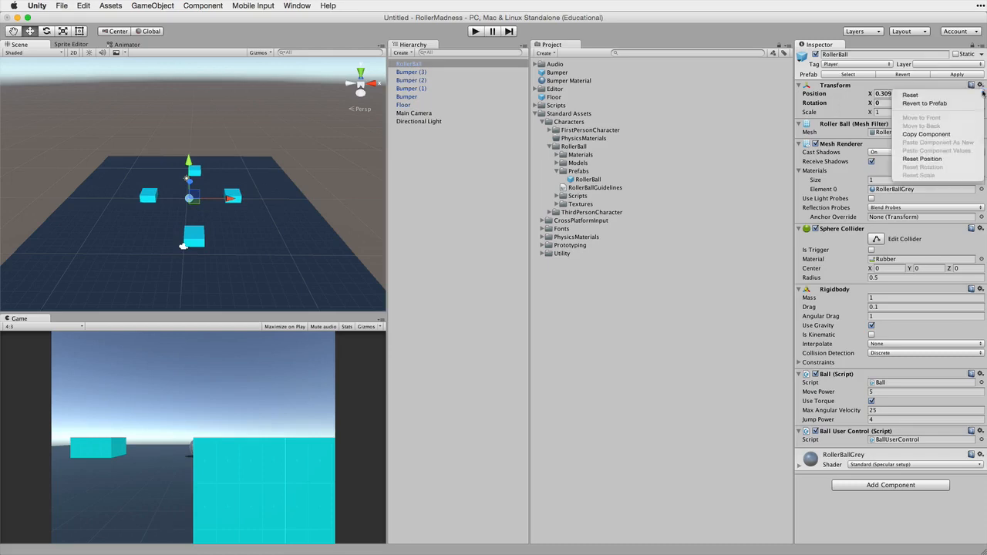
pyautogui.click(895, 97)
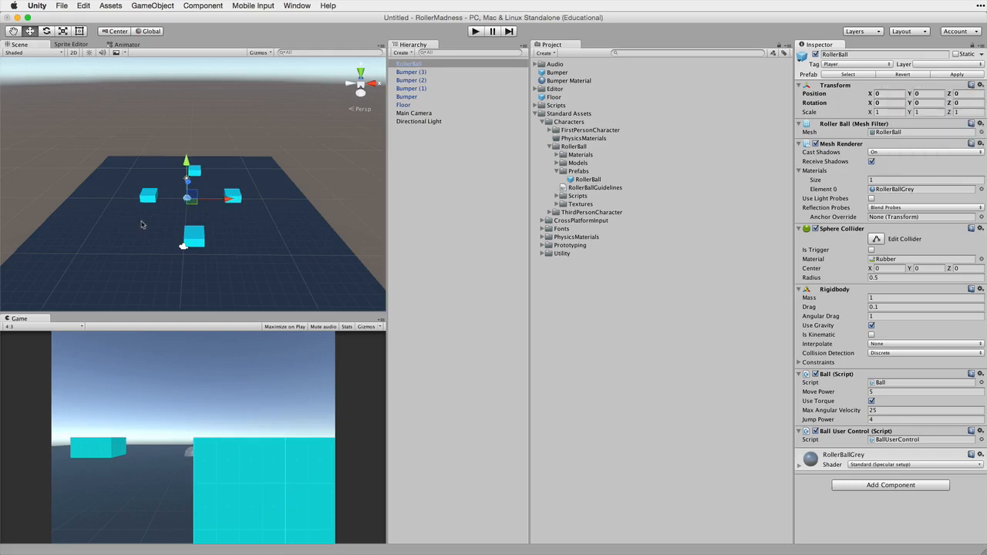
pyautogui.press('f')
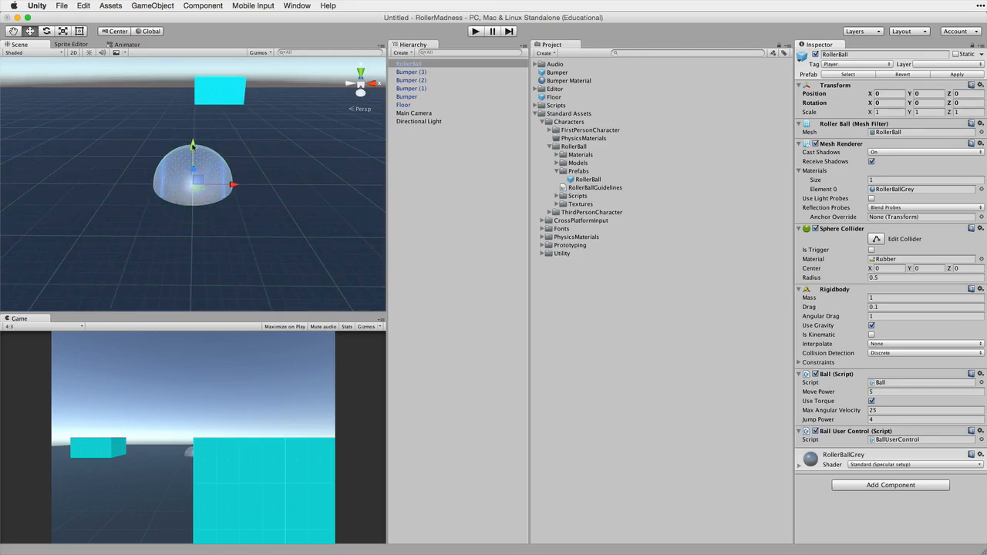
pyautogui.moveTo(193, 145); pyautogui.dragTo(196, 49)
pyautogui.scroll(-8, 218, 151)
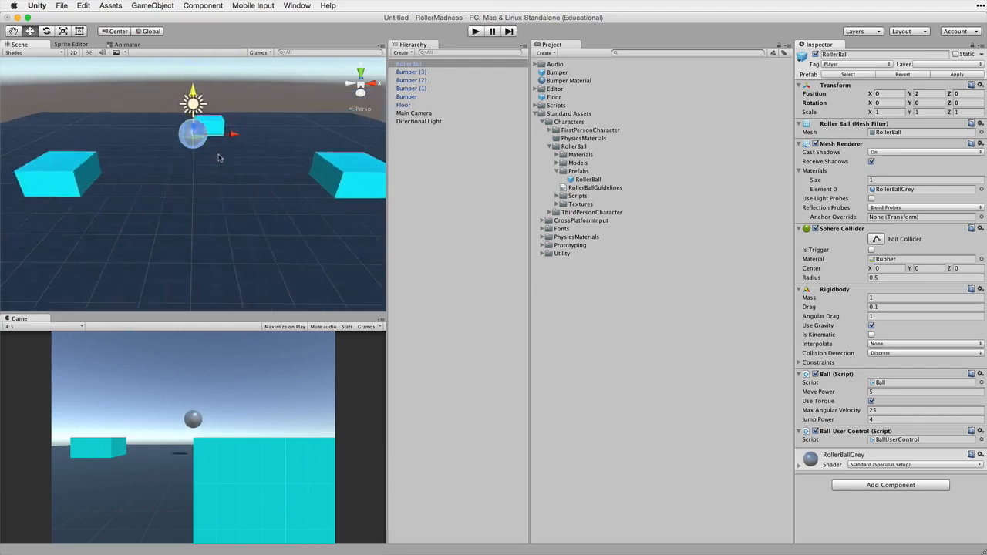
pyautogui.scroll(-3, 218, 161)
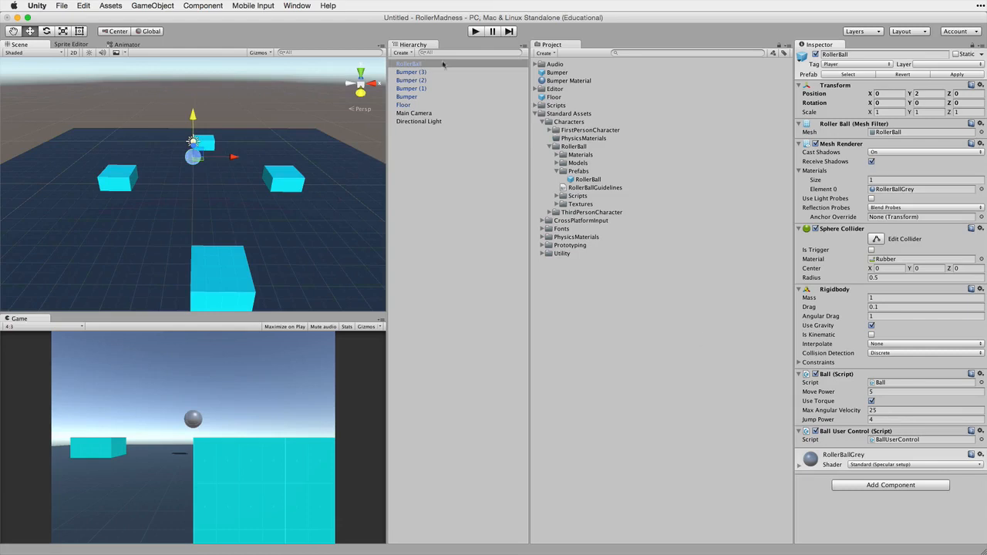
# Run the game, roll the ball in all four directions among the bumpers to test its control, and stop play mode.
pyautogui.click(476, 32)
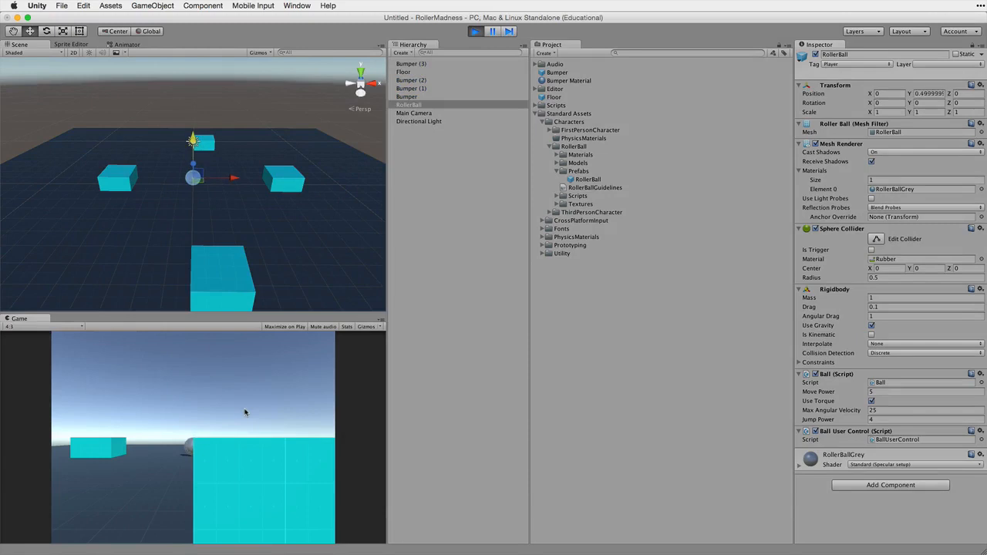
pyautogui.press('Left')
pyautogui.press('Right')
pyautogui.press('Up')
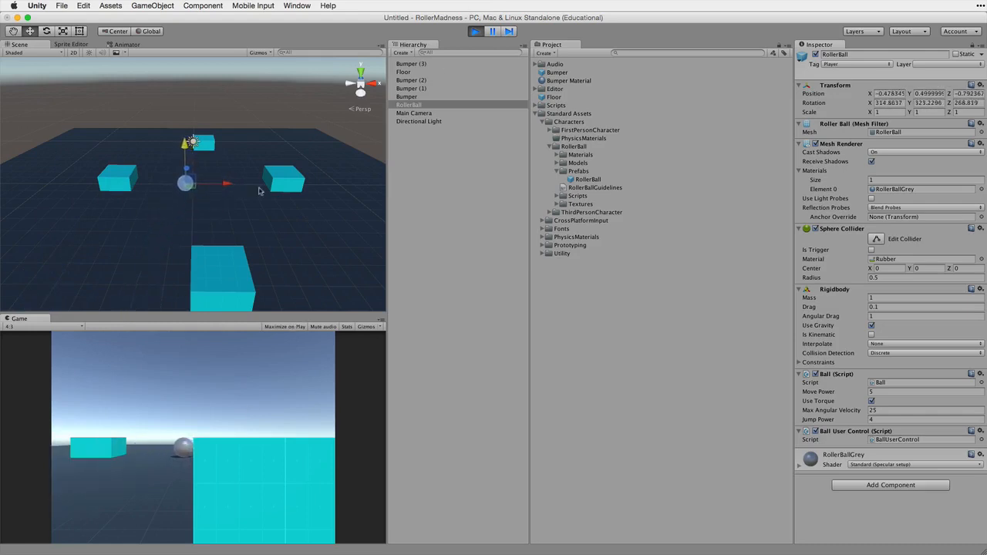
pyautogui.press('Right')
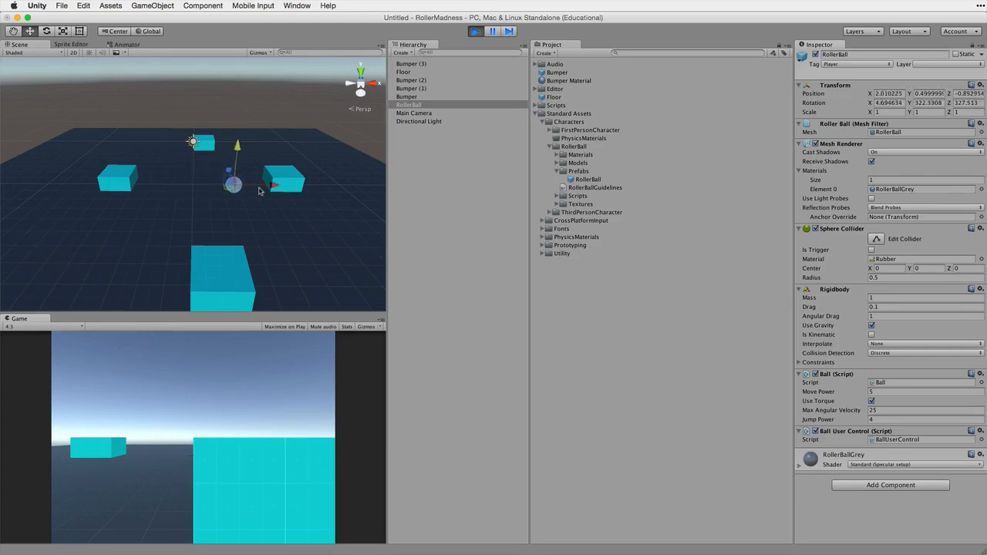
pyautogui.press('Left')
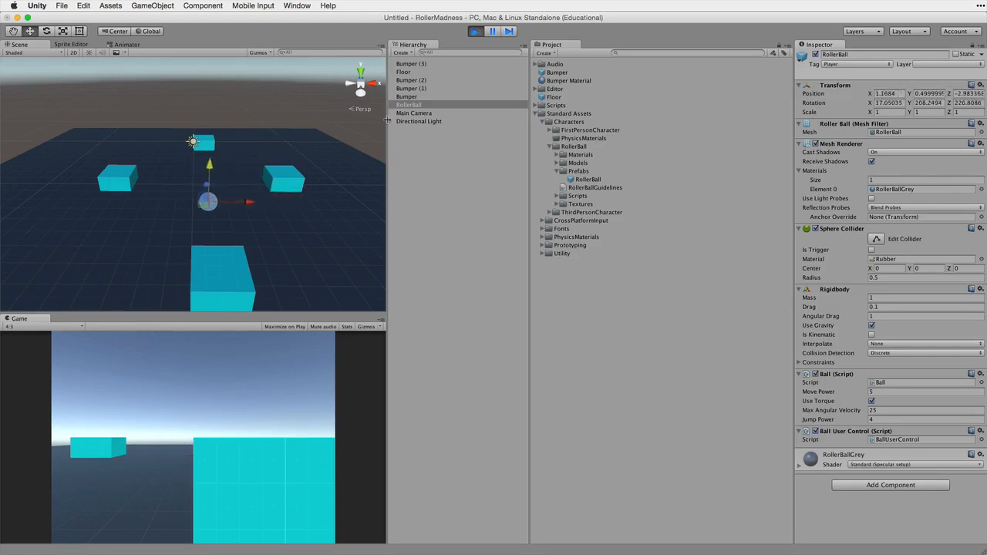
pyautogui.press('Up')
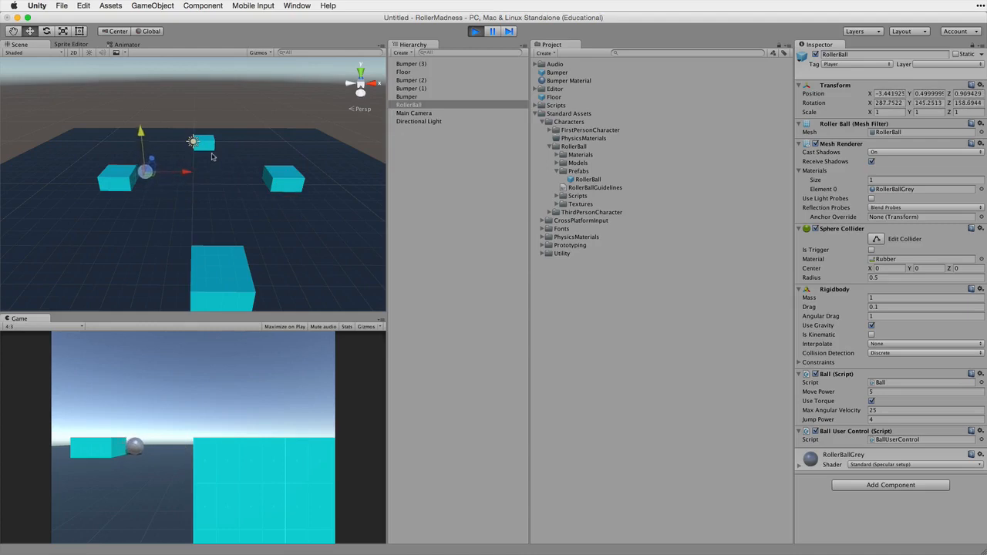
pyautogui.press('Down')
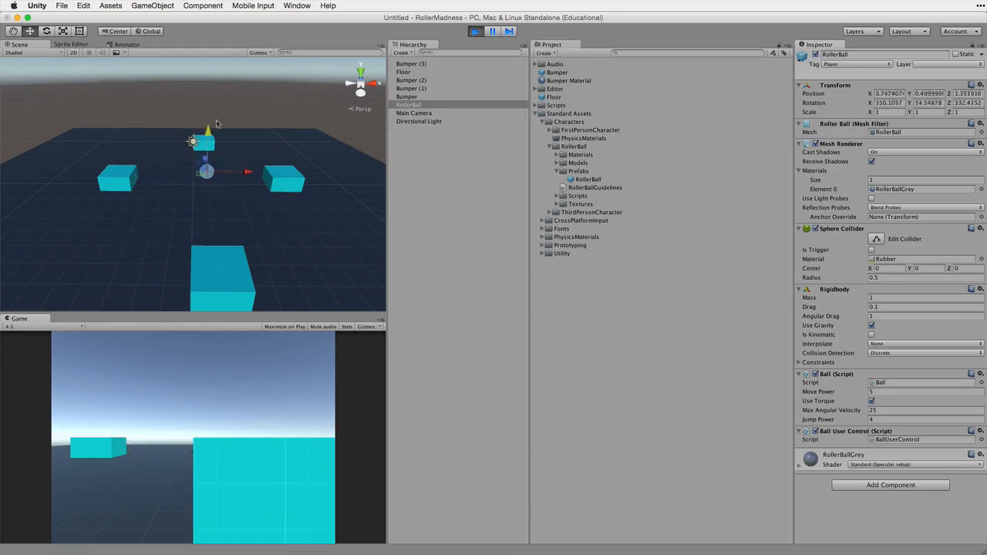
pyautogui.press('Left')
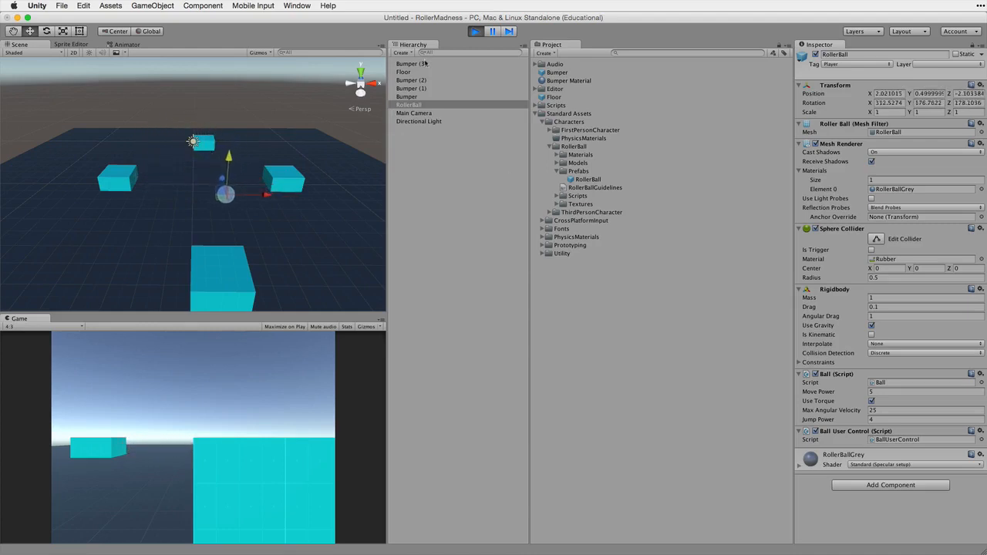
pyautogui.click(476, 31)
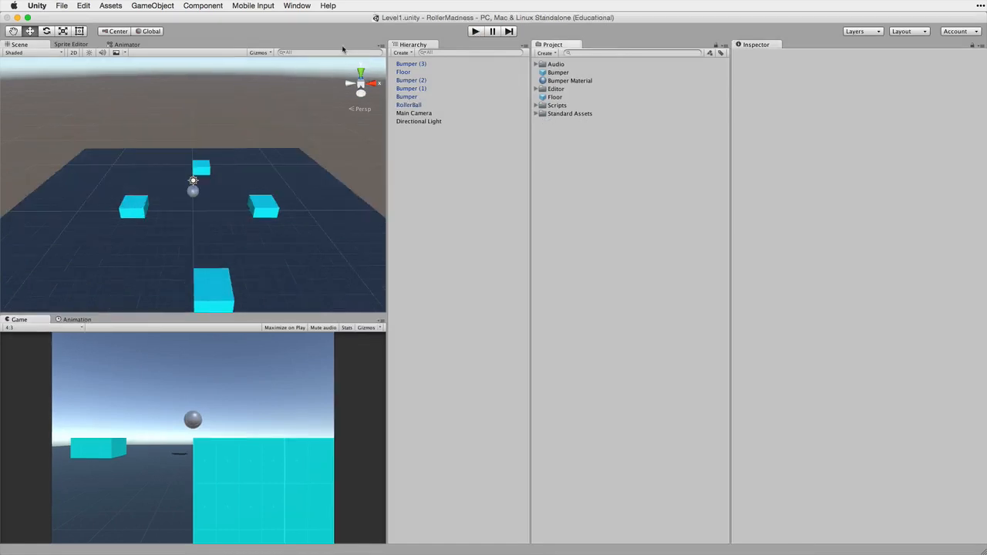
# Save the scene as Level1 in the project's Assets folder.
pyautogui.click(63, 6)
pyautogui.click(69, 54)
pyautogui.write('Level1')
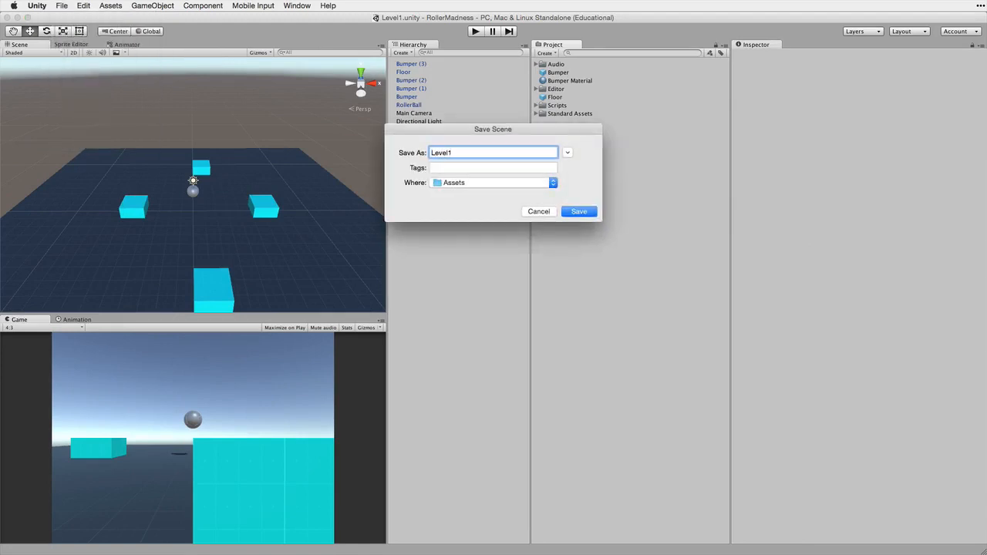
pyautogui.click(573, 216)
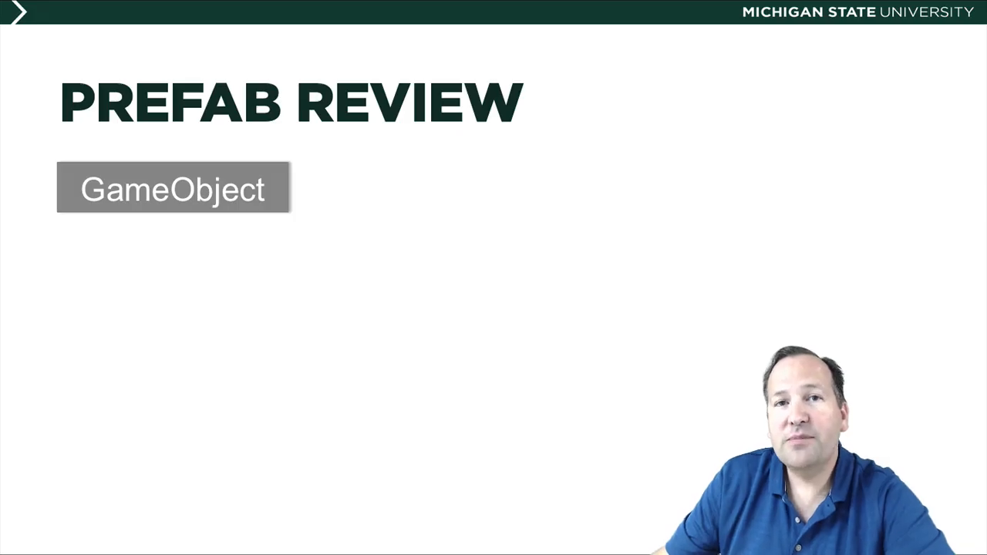